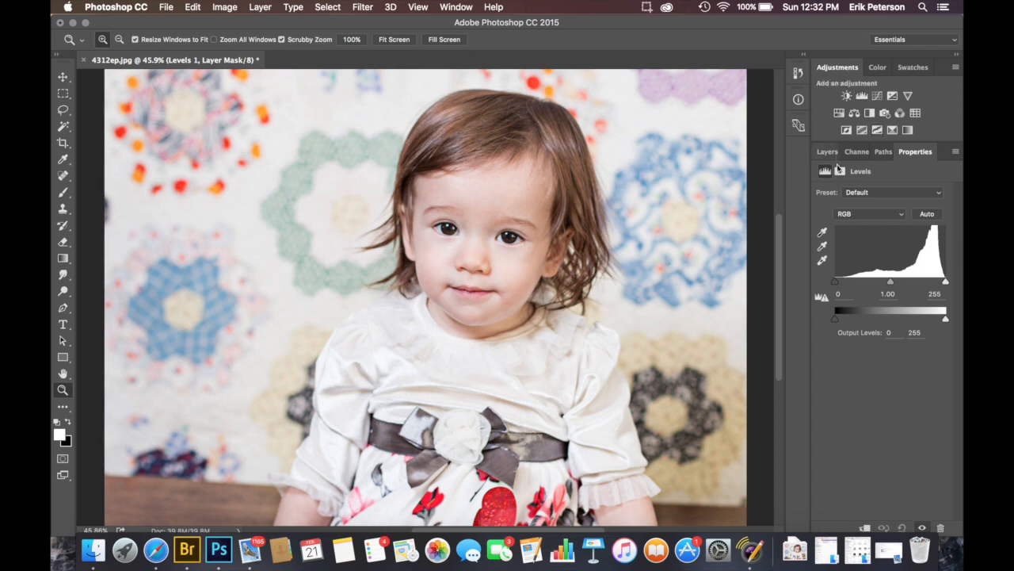
# Step: Raise the shadow input level to 13 in the Levels adjustment and fine-tune the midtones
pyautogui.moveTo(946, 287)
pyautogui.mouseDown()
pyautogui.moveTo(934, 285)
pyautogui.moveTo(944, 285)
pyautogui.mouseUp()
pyautogui.moveTo(835, 283); pyautogui.dragTo(891, 283)
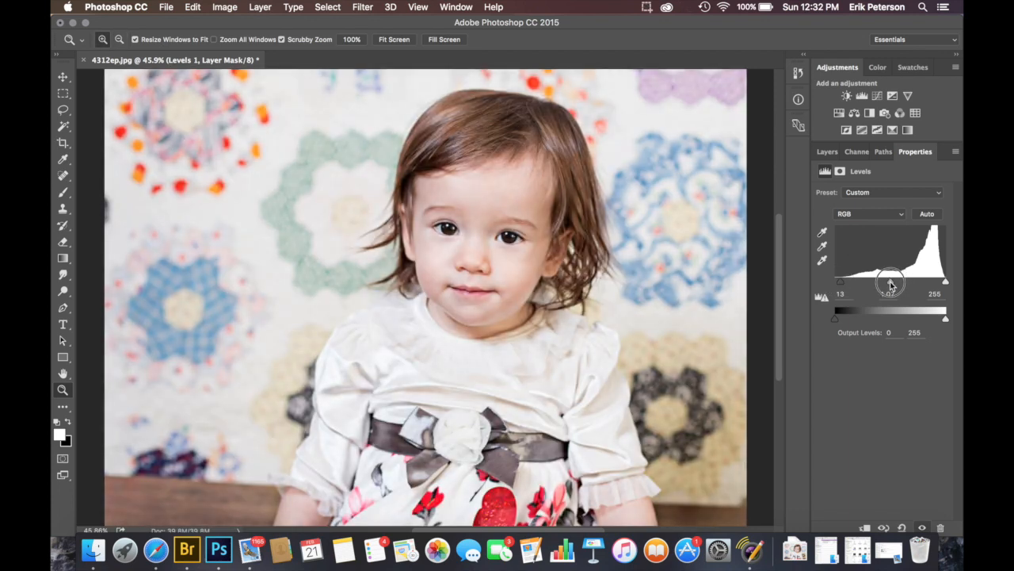
pyautogui.moveTo(891, 284); pyautogui.dragTo(892, 284)
# Step: Flatten the image so the Levels adjustment merges into the background
pyautogui.click(828, 151)
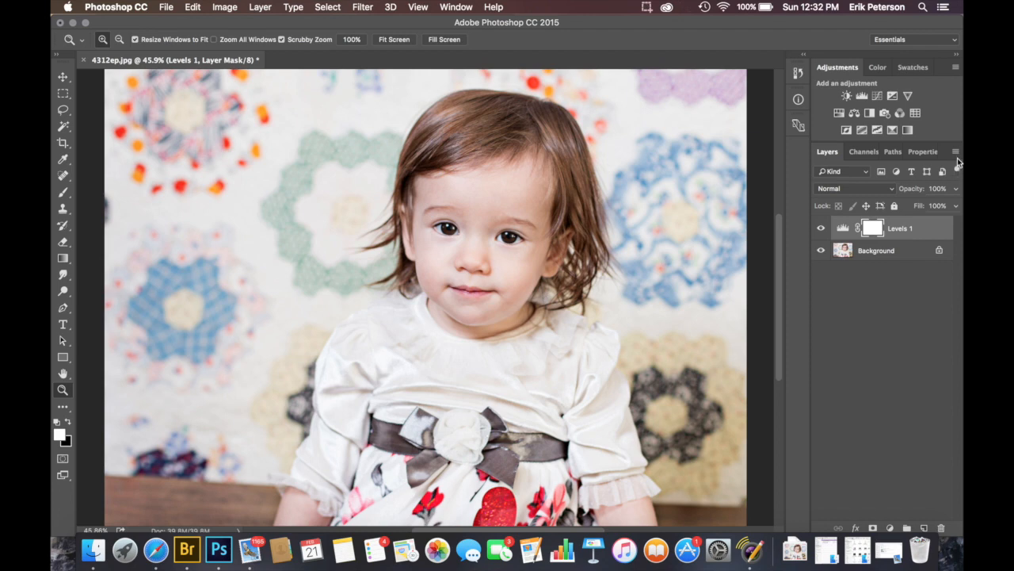
pyautogui.click(957, 156)
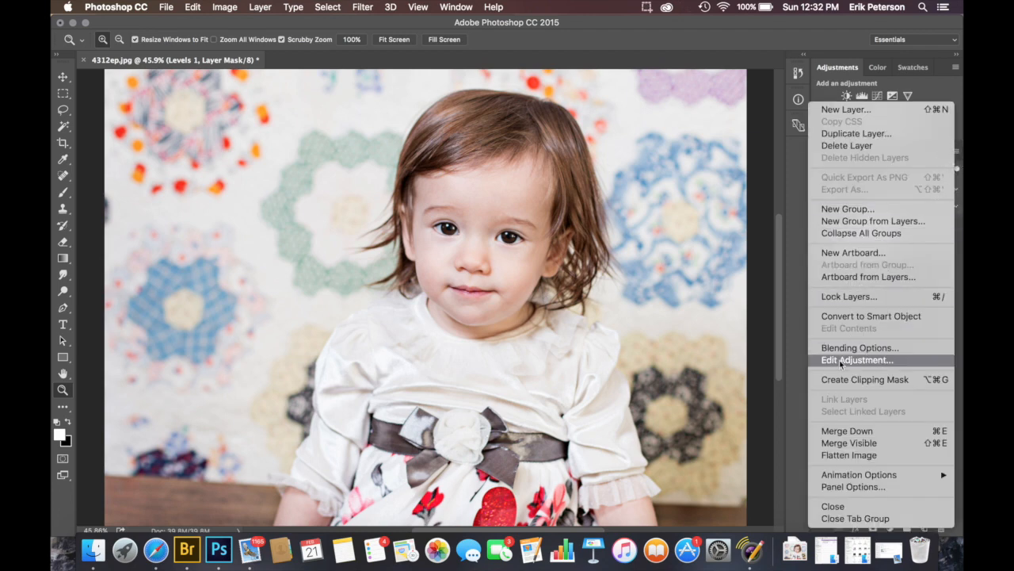
pyautogui.click(845, 456)
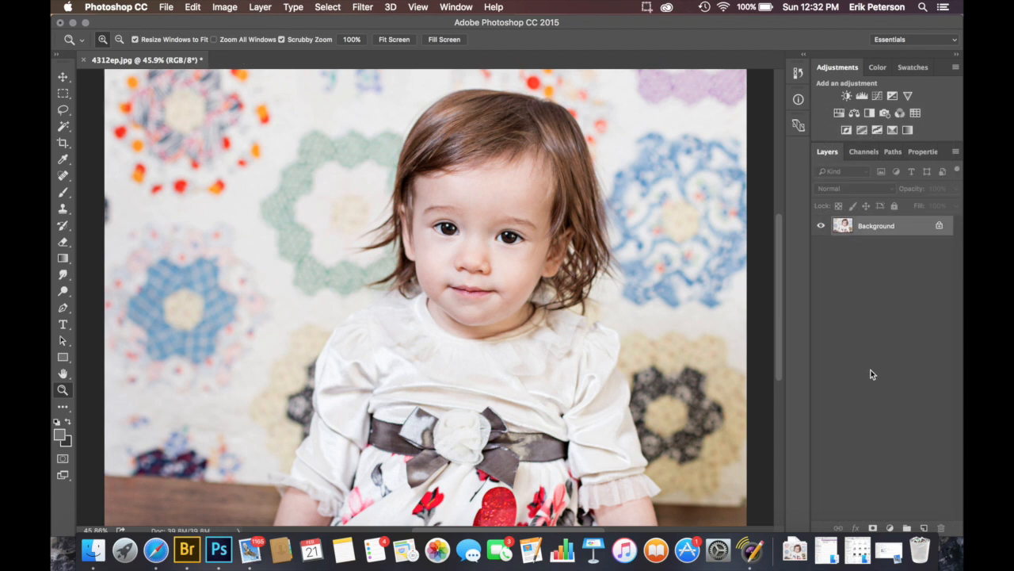
# Step: Add a Black & White adjustment layer and apply the Blue Filter preset
pyautogui.click(861, 130)
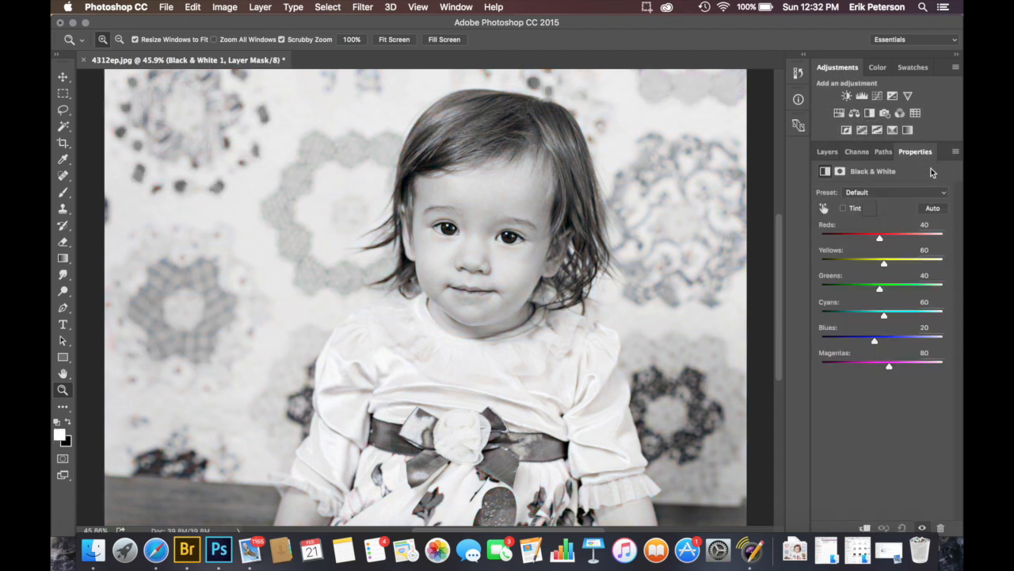
pyautogui.click(866, 193)
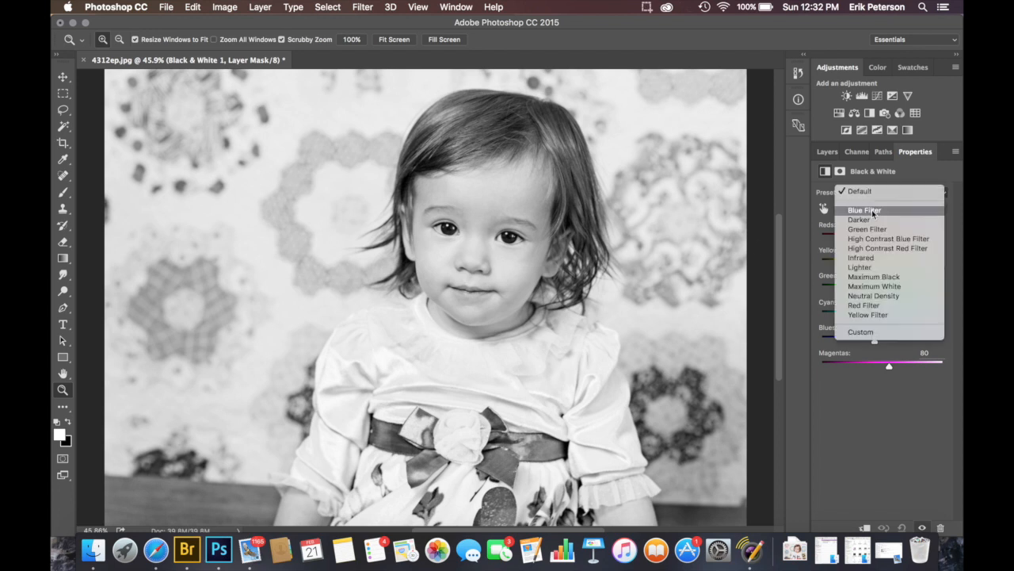
pyautogui.click(872, 210)
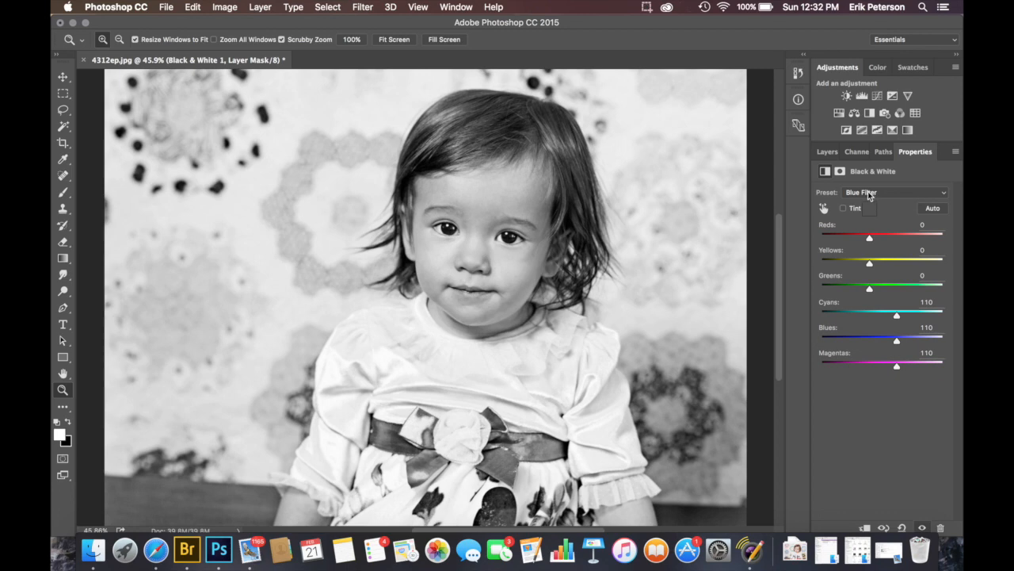
# Step: Try the Darker, Green Filter, High Contrast Blue Filter and High Contrast Red Filter presets on the Black & White adjustment
pyautogui.click(869, 195)
pyautogui.click(864, 201)
pyautogui.click(870, 194)
pyautogui.click(868, 201)
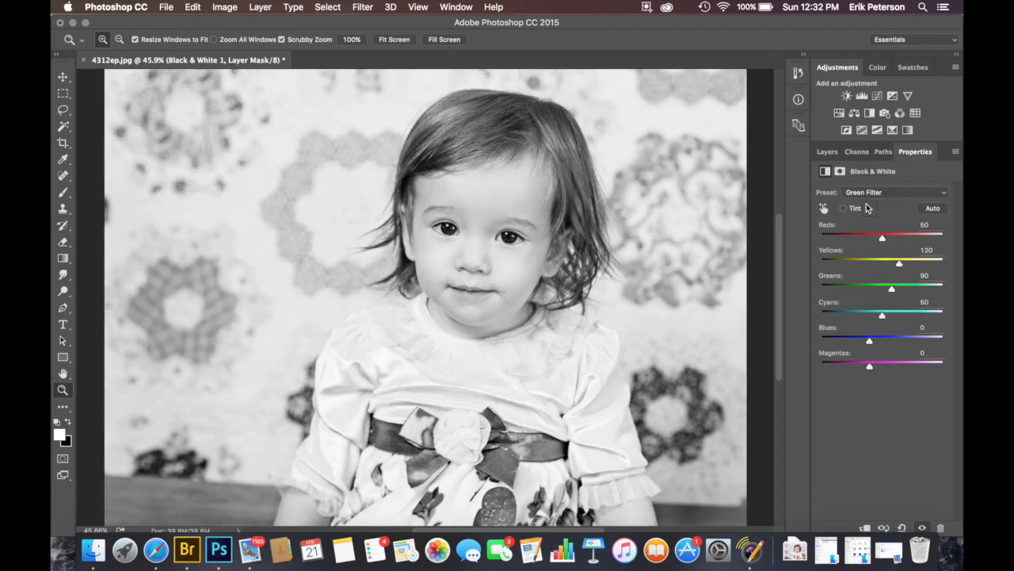
pyautogui.click(867, 195)
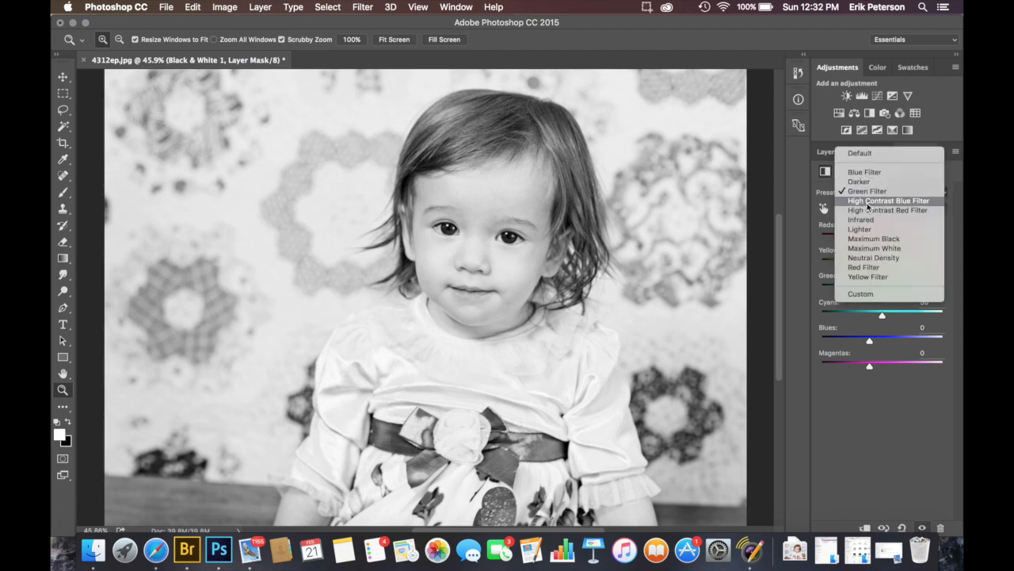
pyautogui.click(870, 198)
pyautogui.click(871, 195)
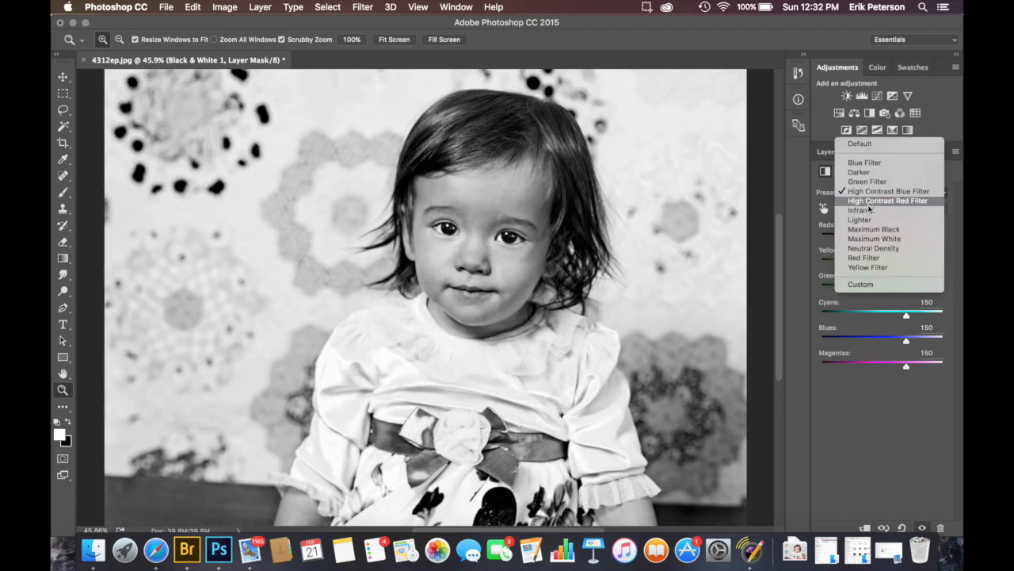
pyautogui.click(870, 201)
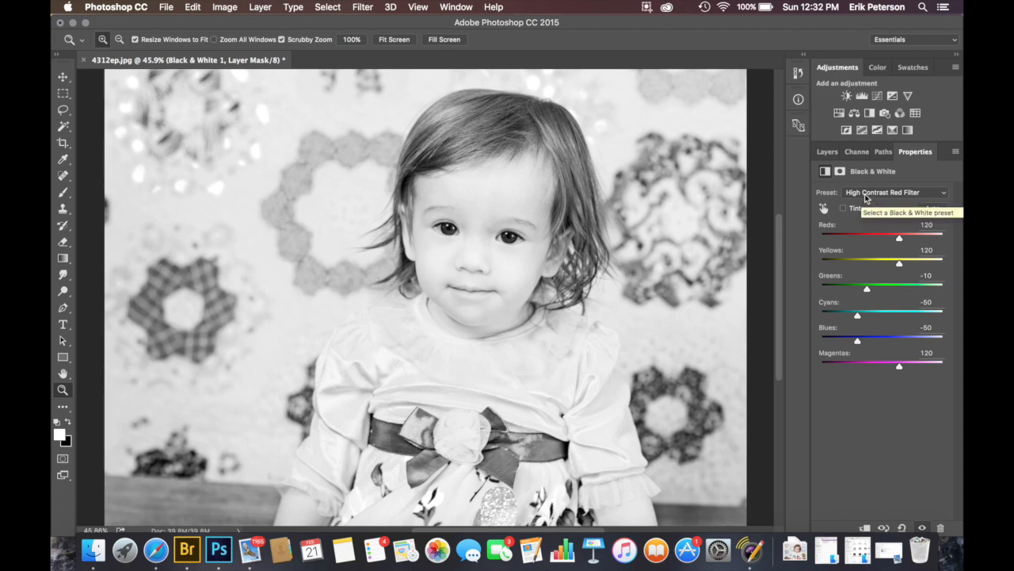
# Step: Try the Infrared, Lighter and Maximum Black presets on the Black & White adjustment
pyautogui.click(869, 197)
pyautogui.click(868, 202)
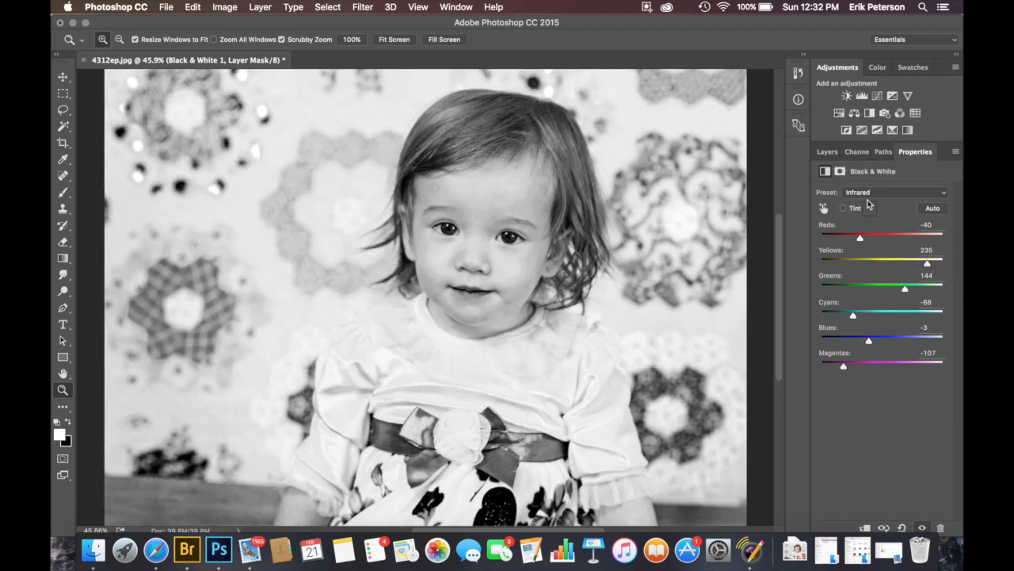
pyautogui.click(868, 199)
pyautogui.click(867, 203)
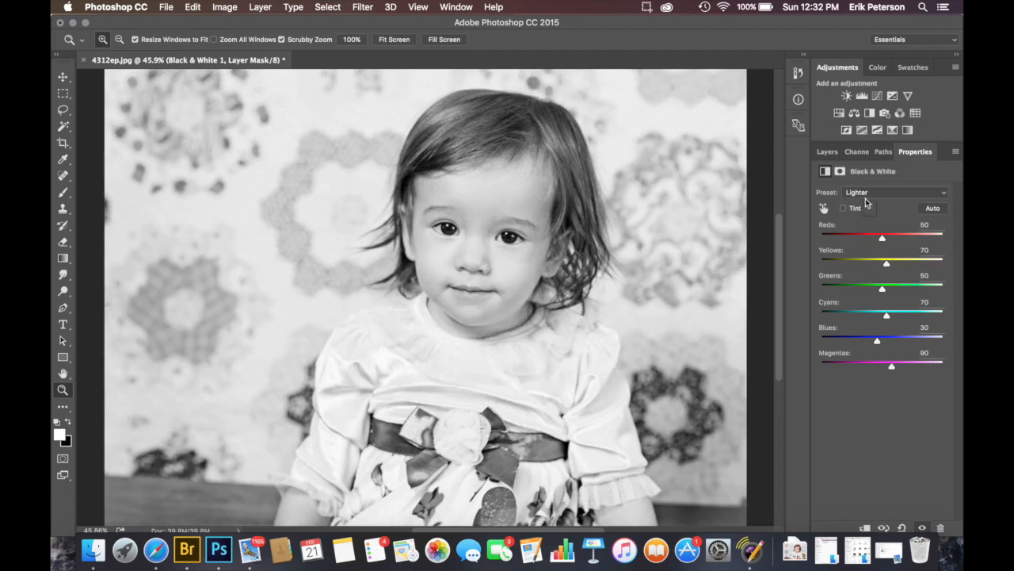
pyautogui.click(867, 193)
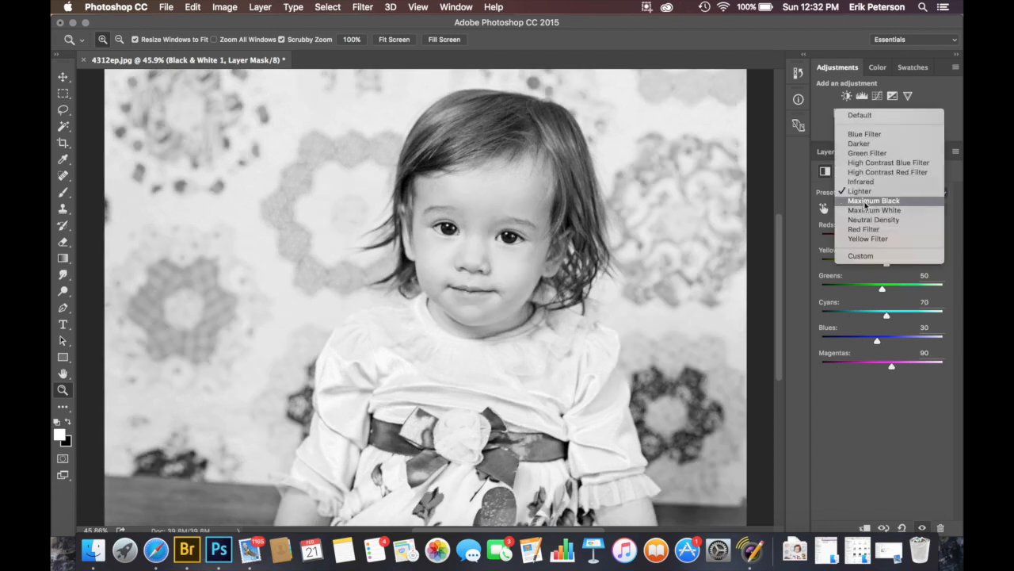
pyautogui.click(866, 201)
# Step: Try the Maximum White, Neutral Density, Red Filter and Yellow Filter presets on the Black & White adjustment
pyautogui.click(867, 198)
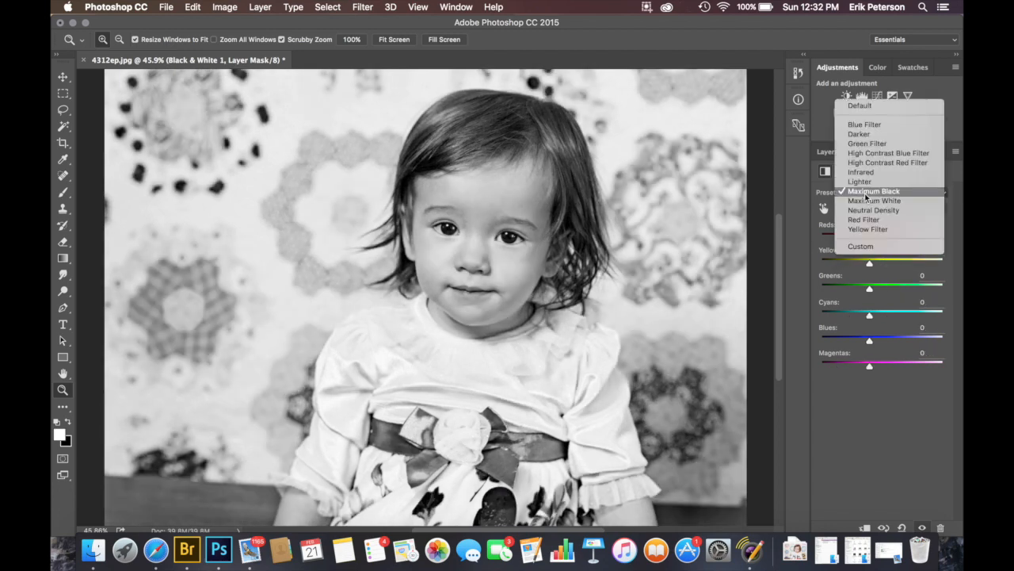
pyautogui.click(867, 205)
pyautogui.click(867, 194)
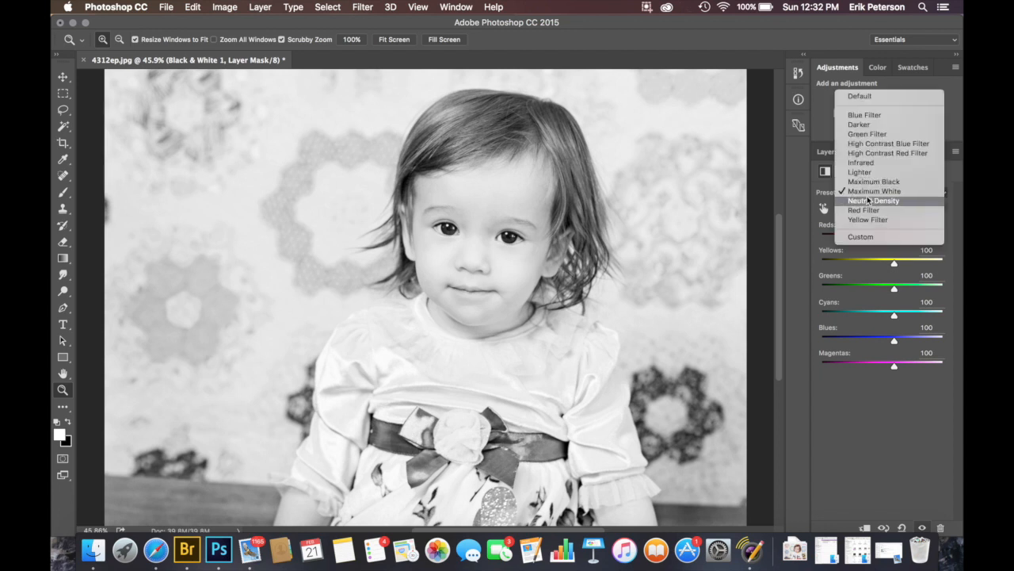
pyautogui.click(868, 202)
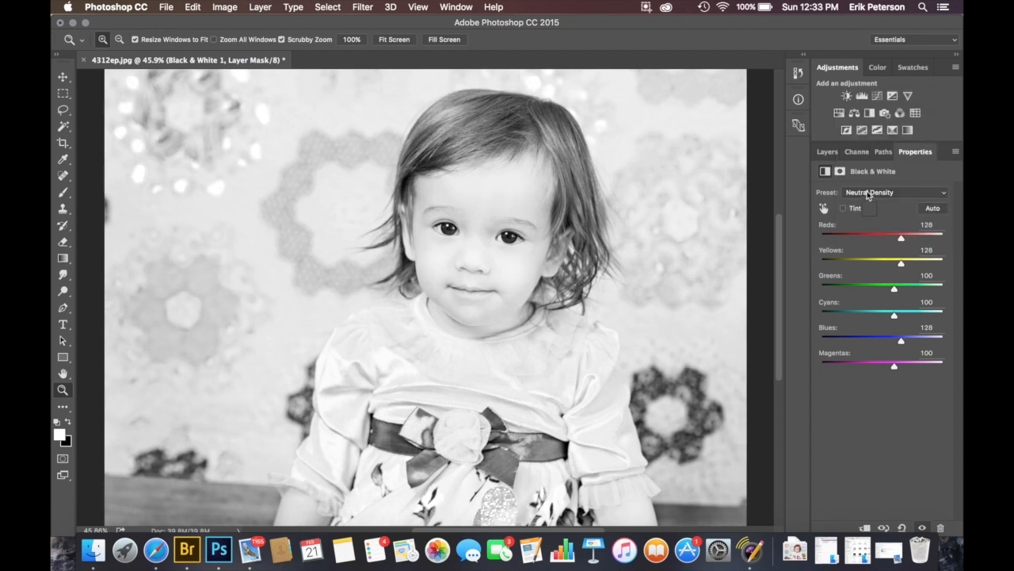
pyautogui.click(867, 195)
pyautogui.click(865, 207)
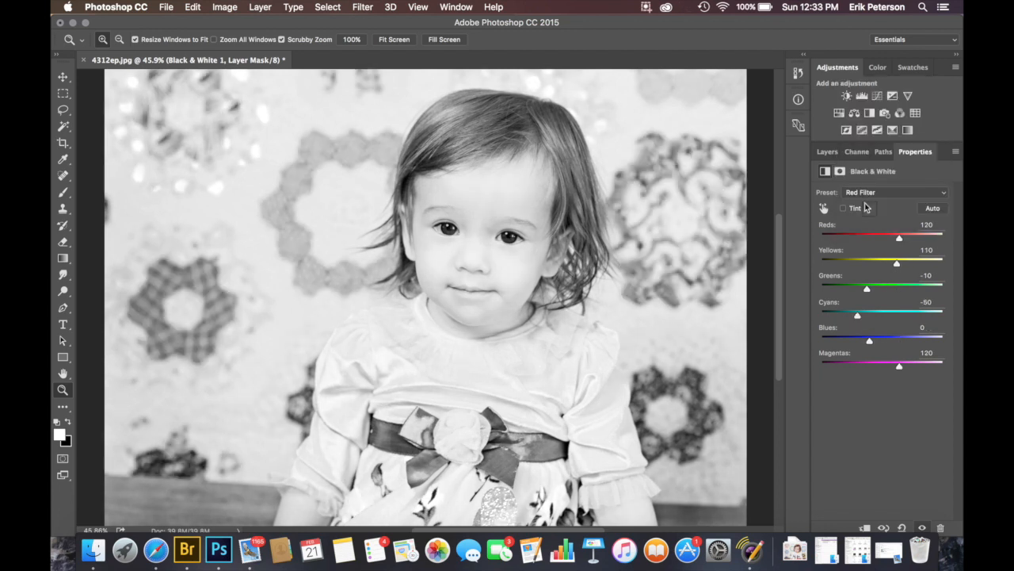
pyautogui.click(866, 194)
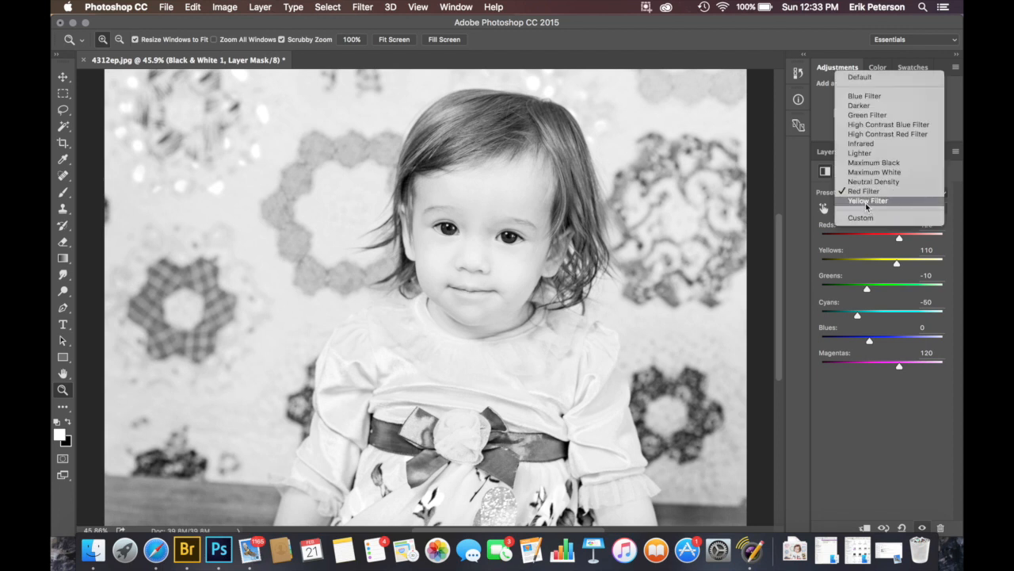
pyautogui.click(868, 203)
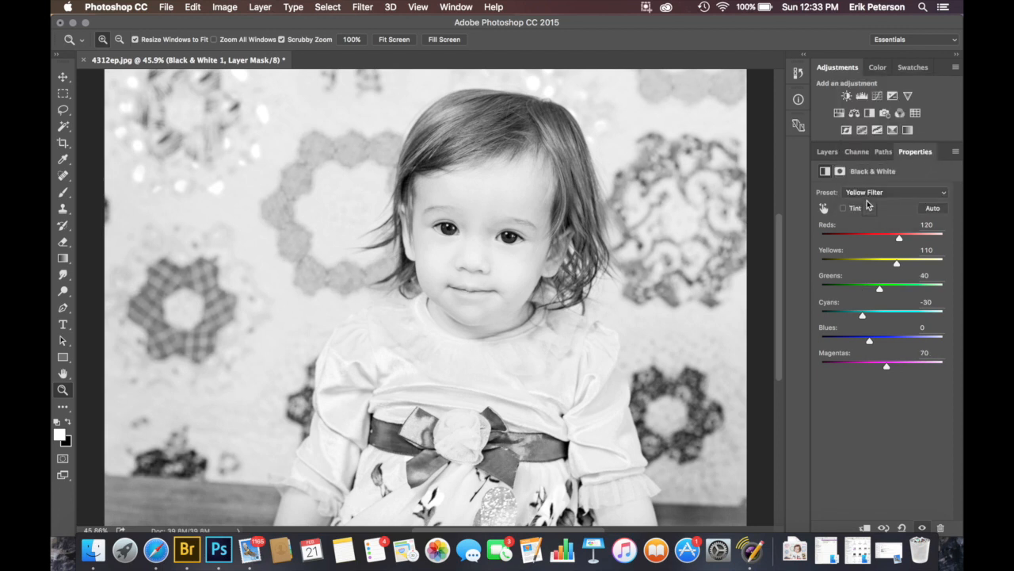
# Step: Set the Black & White adjustment's preset to Green Filter
pyautogui.click(864, 191)
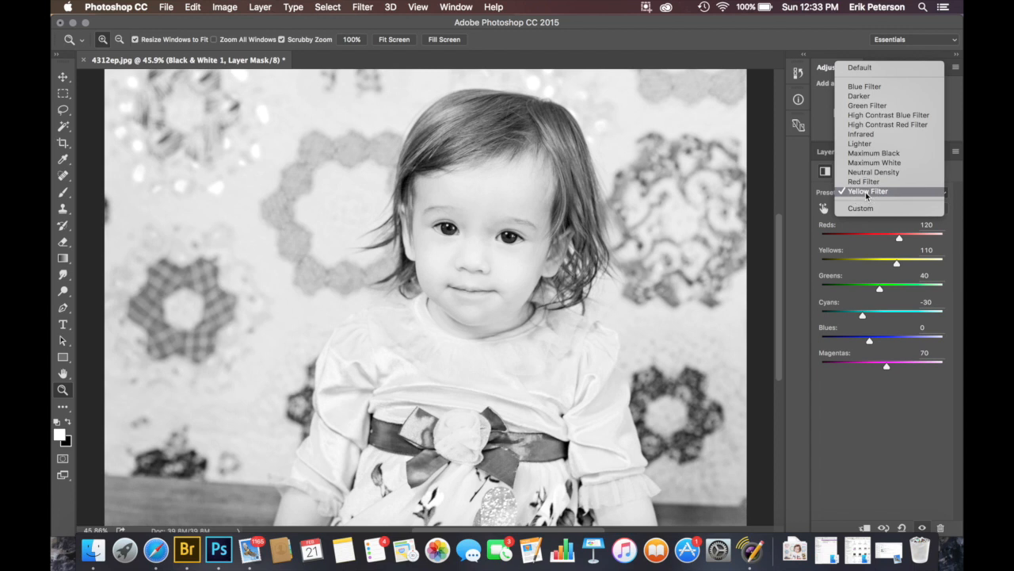
pyautogui.click(868, 105)
# Step: Compare the Red Filter preset with Green Filter by switching between them repeatedly, ending on Green Filter
pyautogui.click(866, 195)
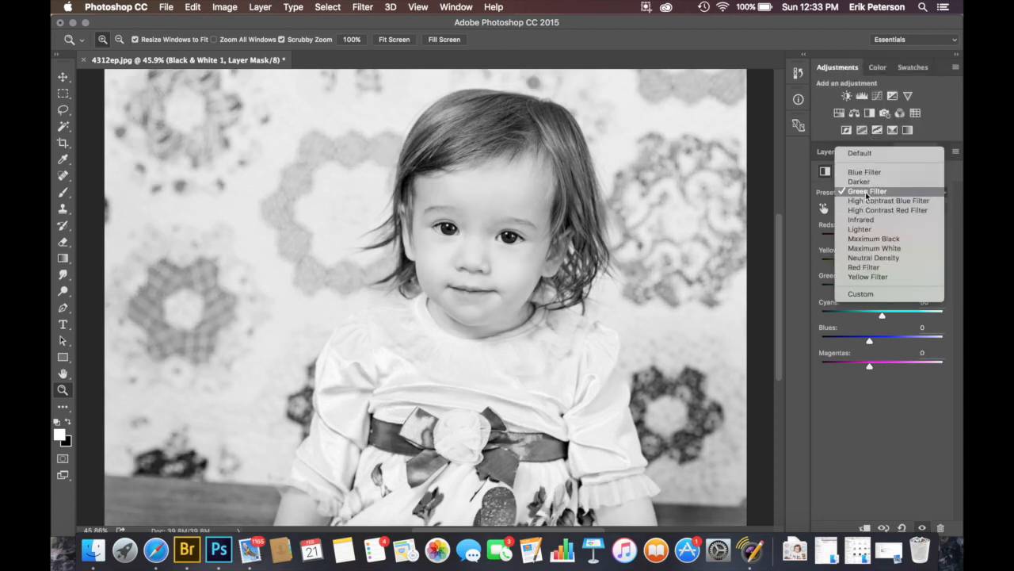
pyautogui.click(866, 265)
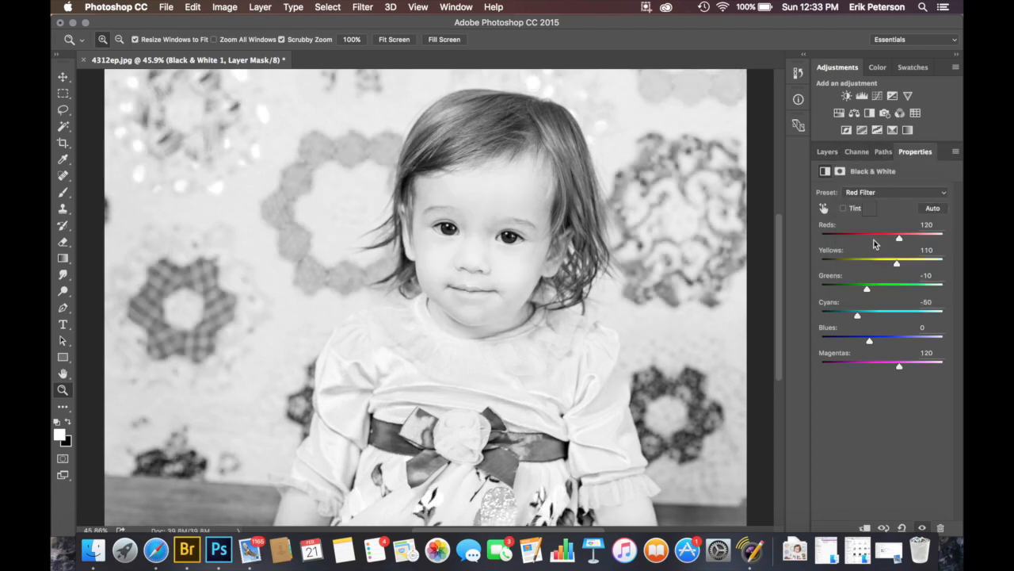
pyautogui.press('super+z')
pyautogui.press('super+z')
pyautogui.press('super+z')
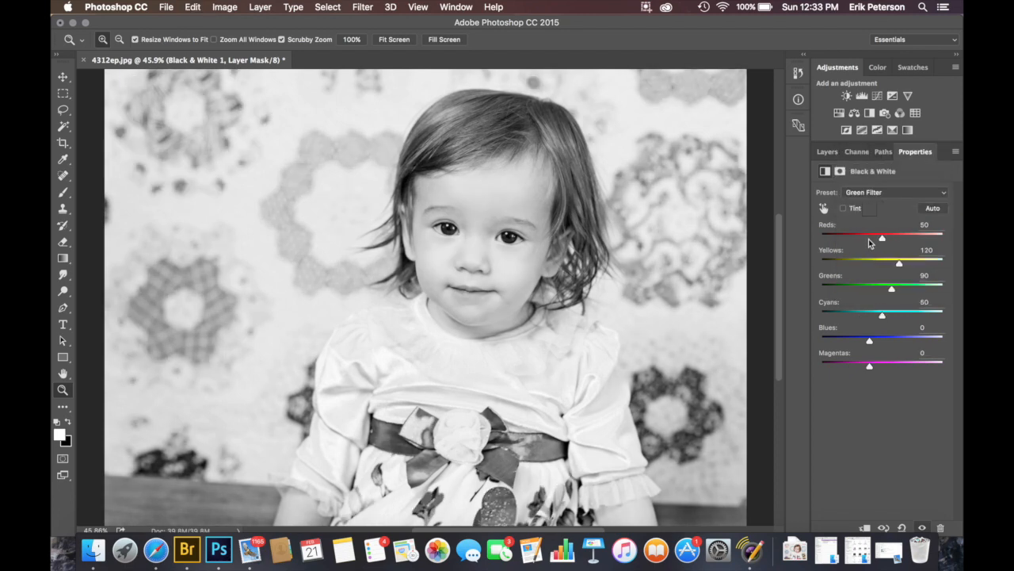
pyautogui.press('super+z')
pyautogui.press('super+z')
pyautogui.press('super+z')
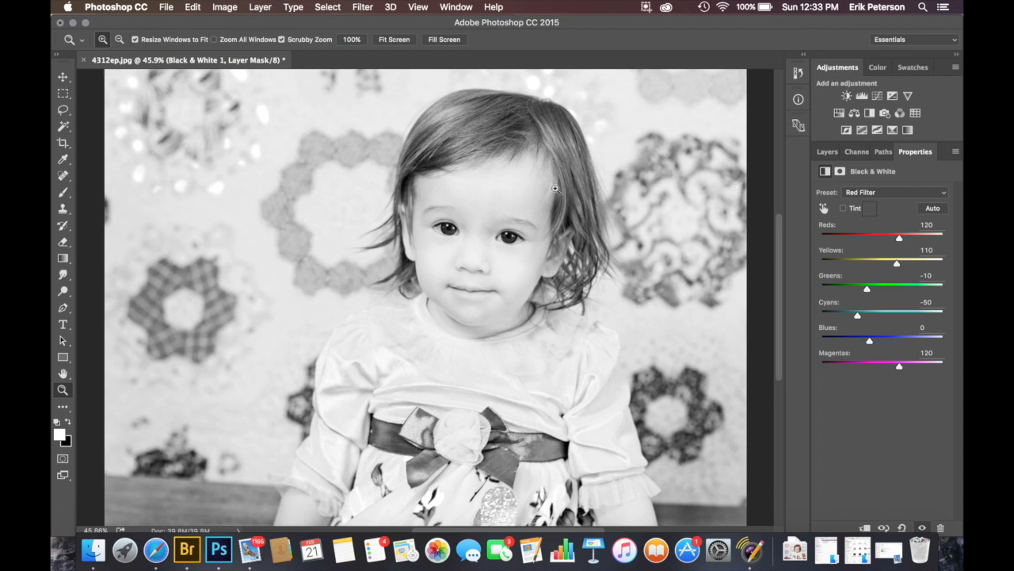
pyautogui.press('super+z')
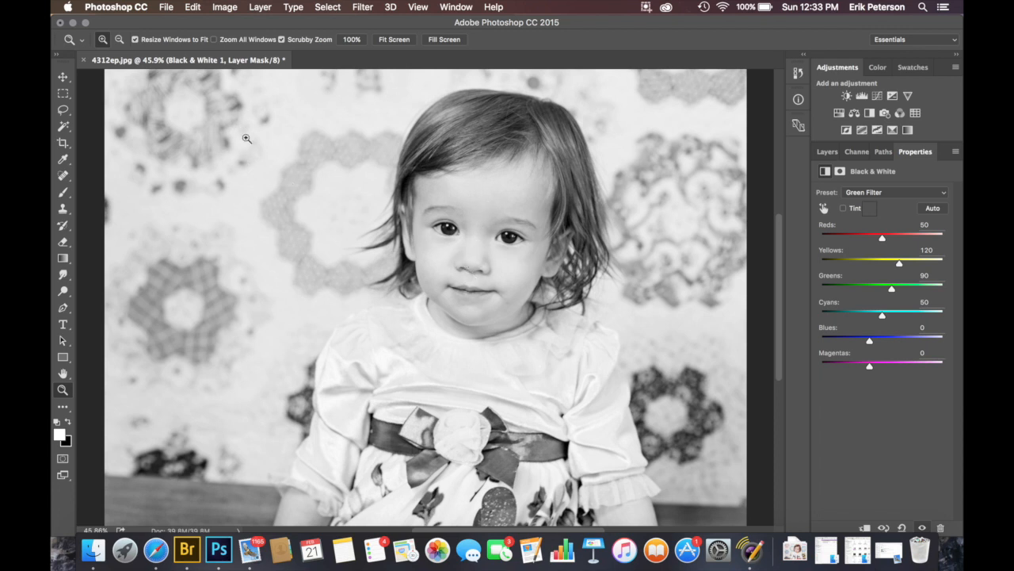
pyautogui.press('super+z')
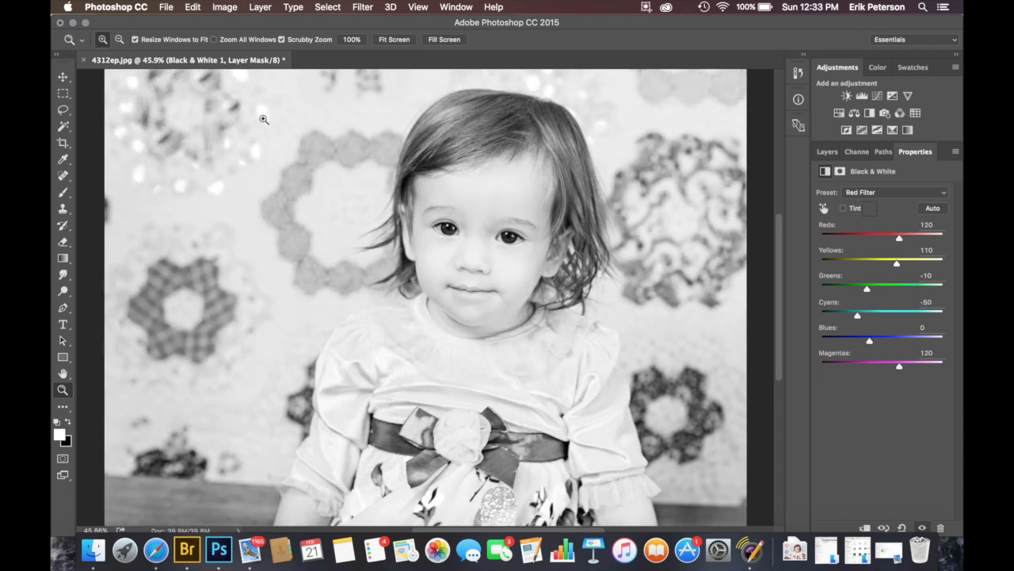
pyautogui.press('super+z')
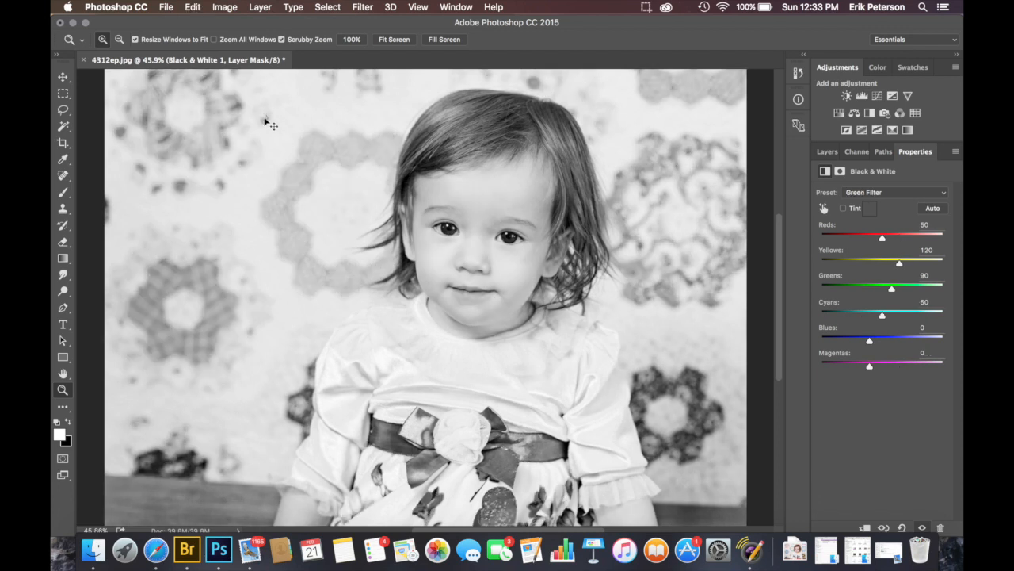
# Step: Use the on-image adjustment tool on the background flower, the forehead and the hair, bringing Reds to 84
pyautogui.click(824, 208)
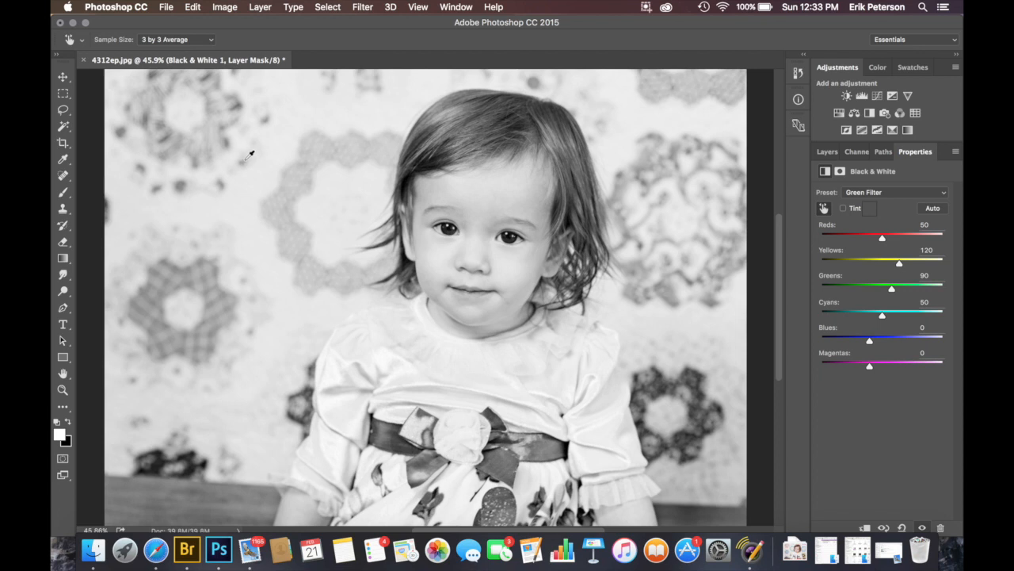
pyautogui.moveTo(246, 157); pyautogui.dragTo(230, 159)
pyautogui.moveTo(480, 199)
pyautogui.mouseDown()
pyautogui.moveTo(496, 197)
pyautogui.moveTo(482, 198)
pyautogui.mouseUp()
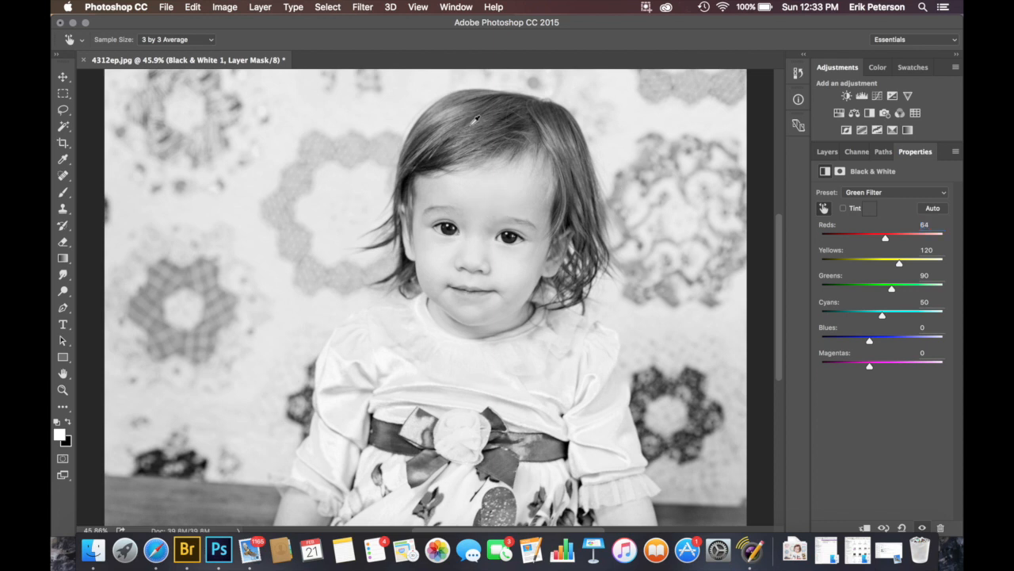
pyautogui.moveTo(470, 117)
pyautogui.mouseDown()
pyautogui.moveTo(479, 116)
pyautogui.moveTo(457, 103)
pyautogui.mouseUp()
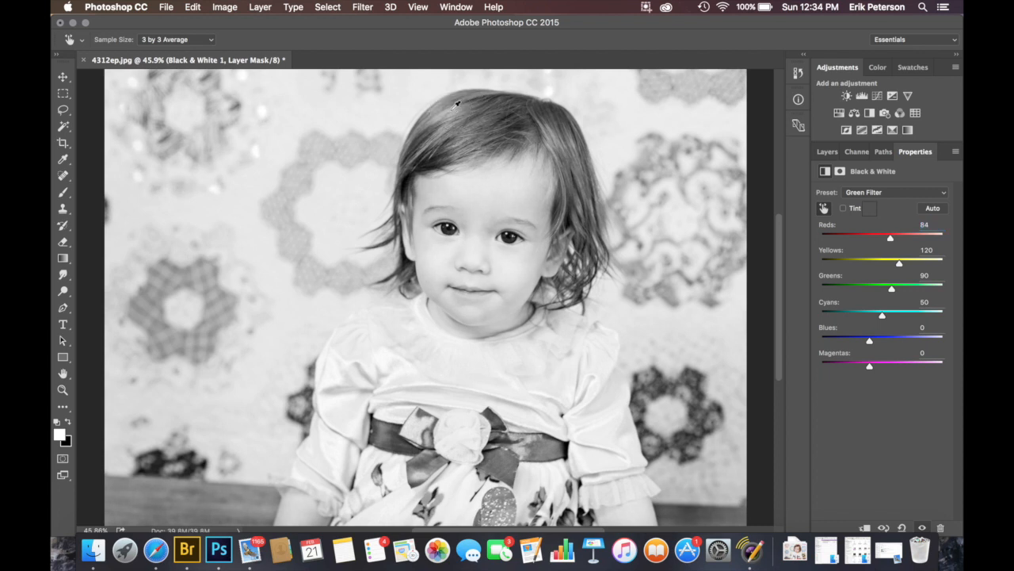
# Step: Show the layer list and activate the Brush tool with black as the foreground colour
pyautogui.click(829, 152)
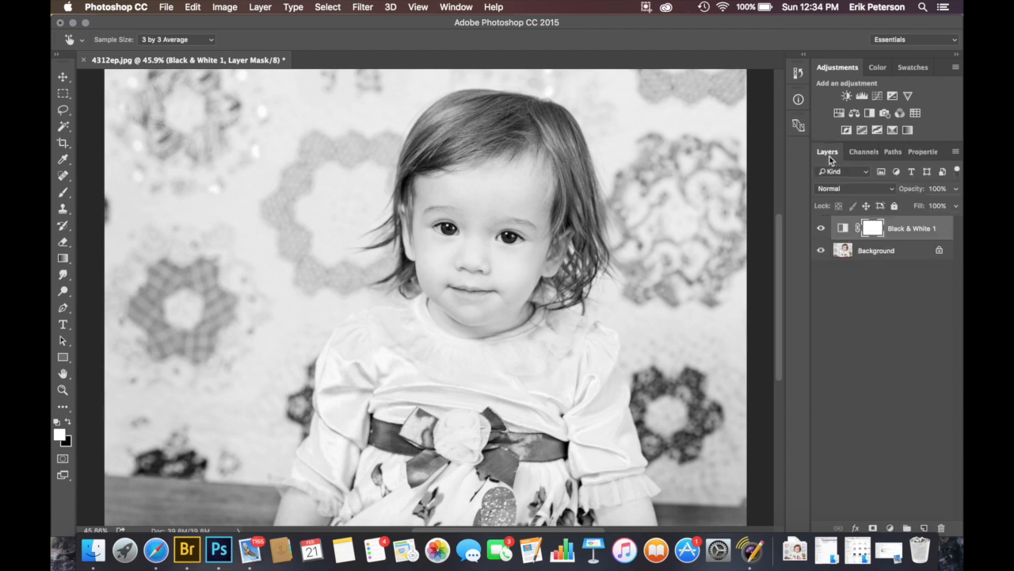
pyautogui.press('b')
pyautogui.press('x')
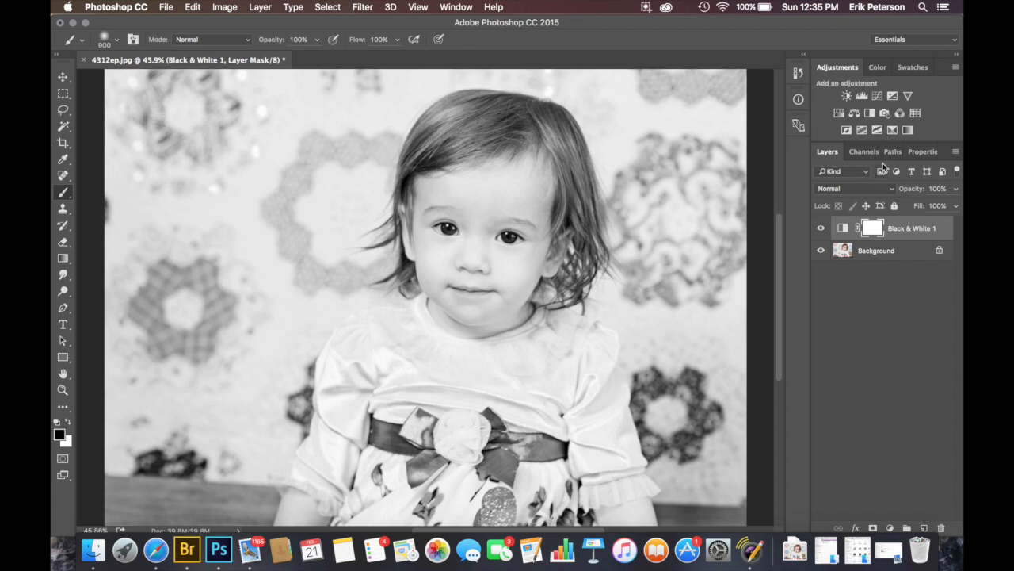
# Step: Add a Levels adjustment layer above the Black & White layer and darken its midtones to 0.67
pyautogui.click(862, 96)
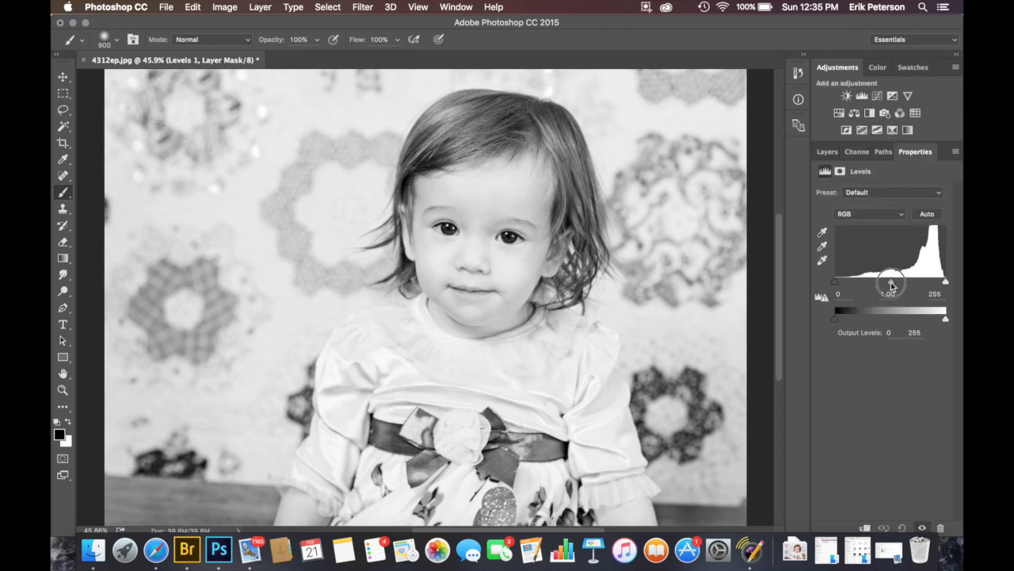
pyautogui.moveTo(891, 285)
pyautogui.mouseDown()
pyautogui.moveTo(878, 285)
pyautogui.moveTo(906, 283)
pyautogui.mouseUp()
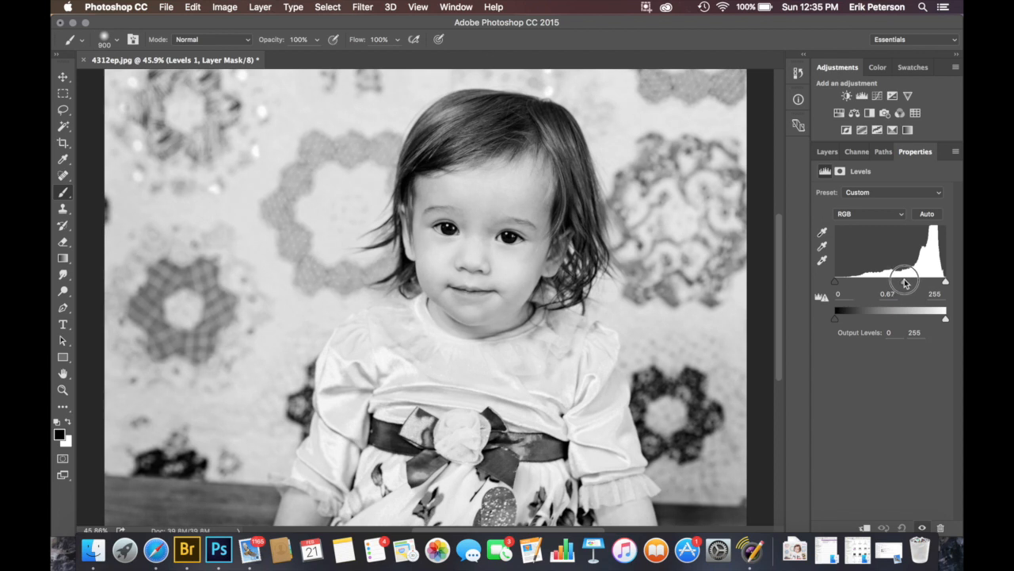
# Step: Show the layer list, paint black over the child on the Levels 1 mask with the 900-size brush, and compare the layer hidden and shown
pyautogui.click(836, 151)
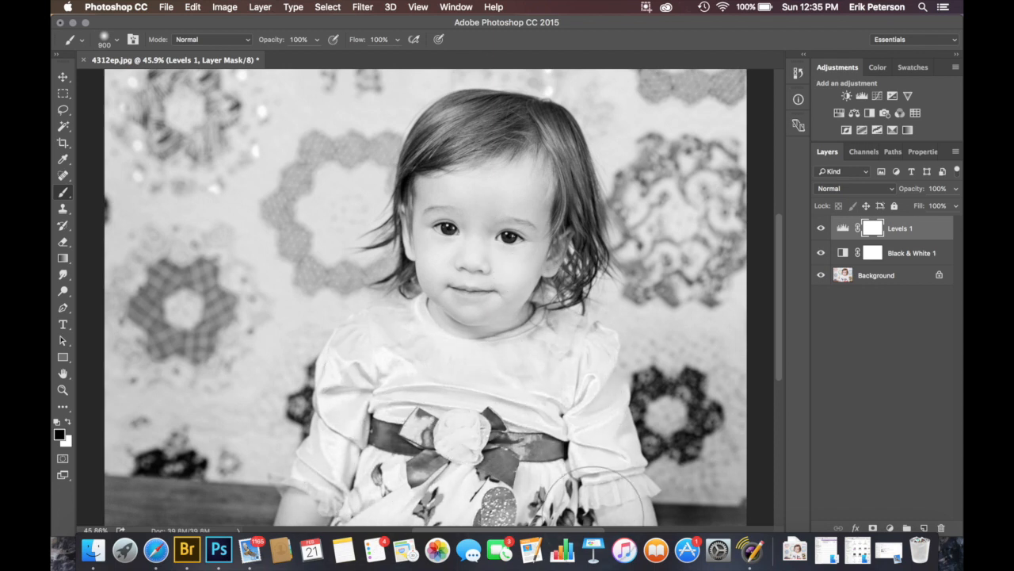
pyautogui.moveTo(527, 328)
pyautogui.mouseDown()
pyautogui.moveTo(539, 373)
pyautogui.moveTo(566, 404)
pyautogui.moveTo(565, 380)
pyautogui.mouseUp()
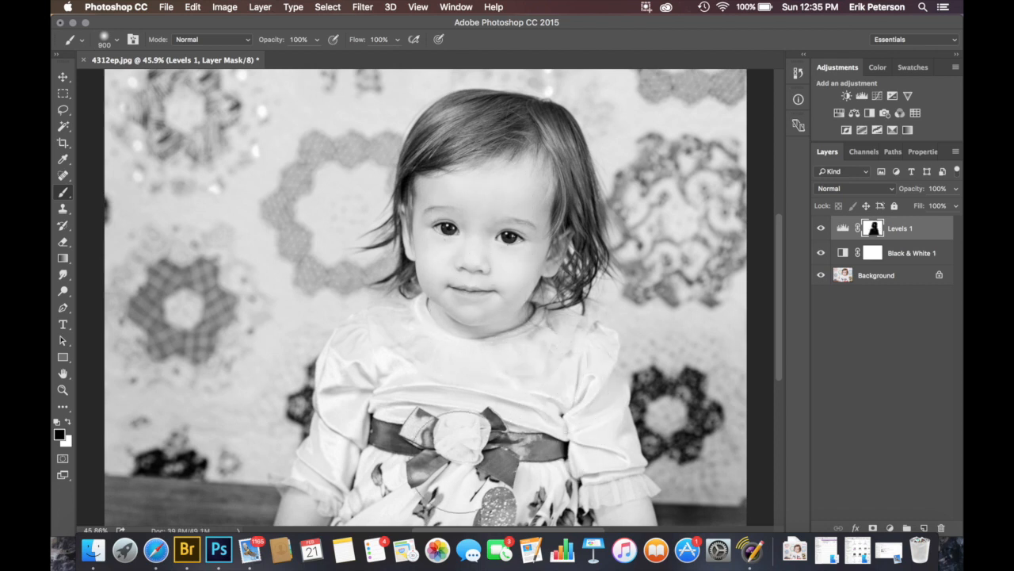
pyautogui.click(821, 229)
pyautogui.click(822, 229)
pyautogui.click(822, 228)
pyautogui.click(823, 227)
# Step: Refine the Levels 1 mask along the bench on both sides of the child with a 300-size brush, switching from black to white
pyautogui.moveTo(260, 500)
pyautogui.mouseDown()
pyautogui.moveTo(129, 490)
pyautogui.moveTo(116, 500)
pyautogui.moveTo(133, 517)
pyautogui.moveTo(242, 517)
pyautogui.moveTo(272, 508)
pyautogui.mouseUp()
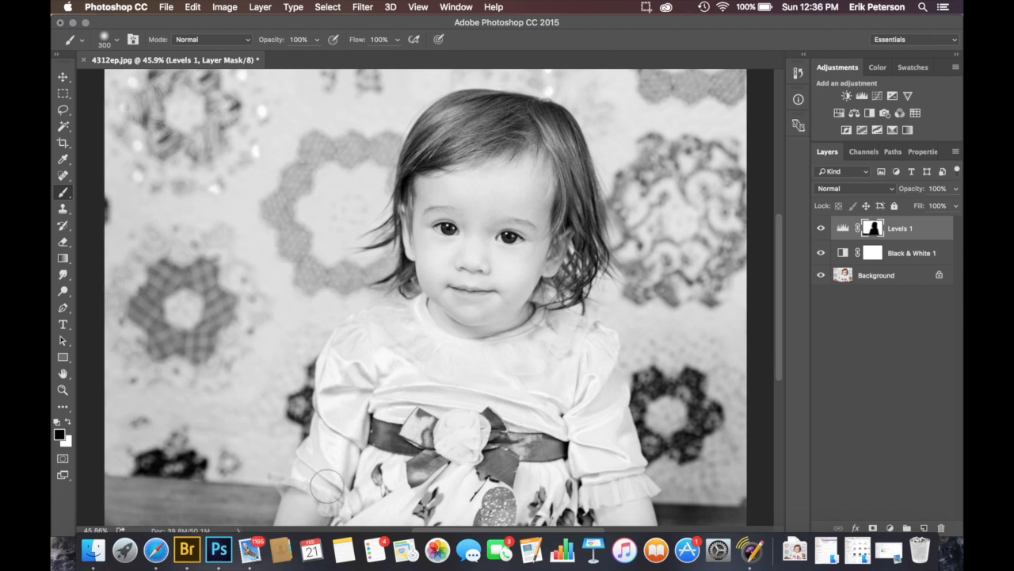
pyautogui.moveTo(656, 520)
pyautogui.mouseDown()
pyautogui.moveTo(717, 519)
pyautogui.moveTo(670, 521)
pyautogui.moveTo(691, 523)
pyautogui.mouseUp()
pyautogui.moveTo(709, 490)
pyautogui.mouseDown()
pyautogui.moveTo(708, 481)
pyautogui.moveTo(693, 486)
pyautogui.moveTo(702, 487)
pyautogui.mouseUp()
pyautogui.press('x')
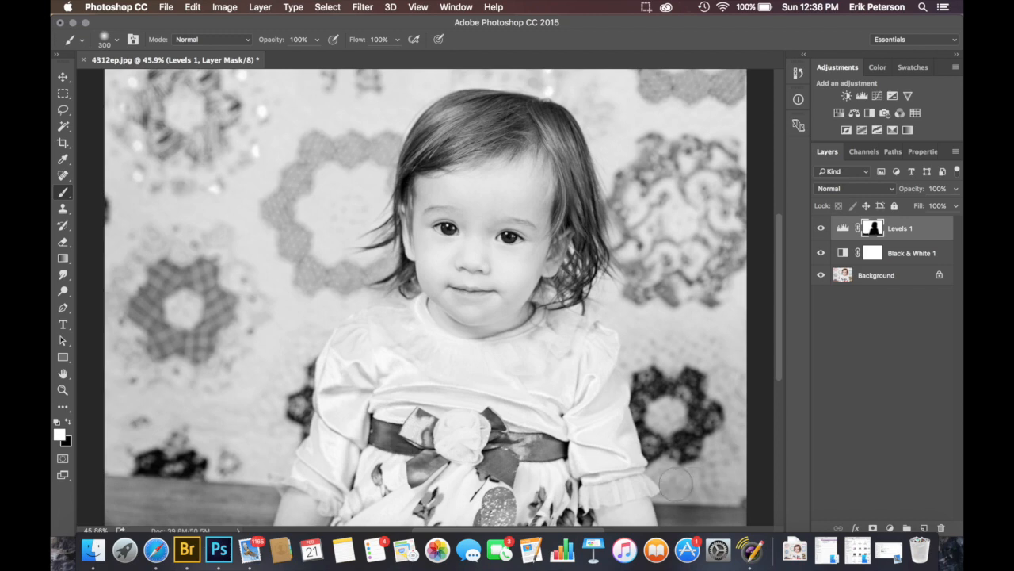
# Step: Lower the opacity of the Levels 1 layer to 65% and compare the image with the layer hidden and shown
pyautogui.click(821, 229)
pyautogui.click(821, 229)
pyautogui.click(820, 229)
pyautogui.click(821, 229)
pyautogui.moveTo(920, 194); pyautogui.dragTo(910, 196)
pyautogui.click(821, 229)
pyautogui.click(822, 229)
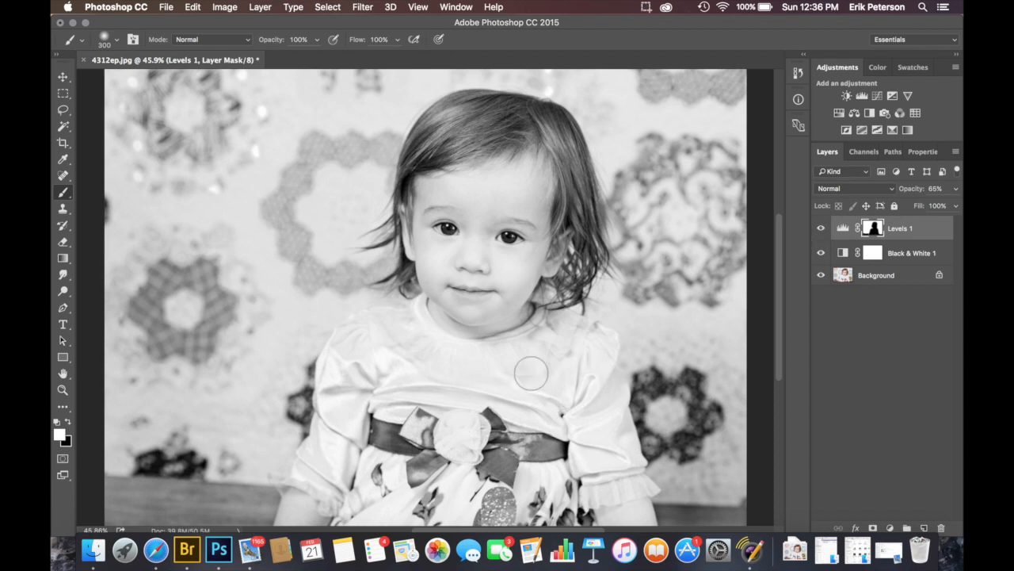
# Step: Add a second Levels adjustment above Levels 1, brighten its midtones to 1.50, and return to the layer list
pyautogui.click(862, 96)
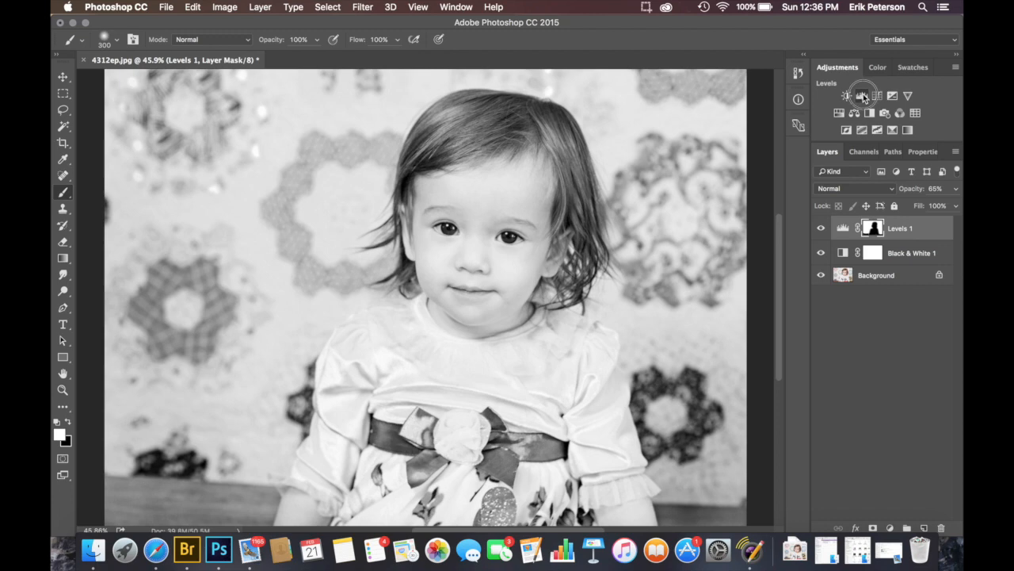
pyautogui.moveTo(891, 285); pyautogui.dragTo(876, 284)
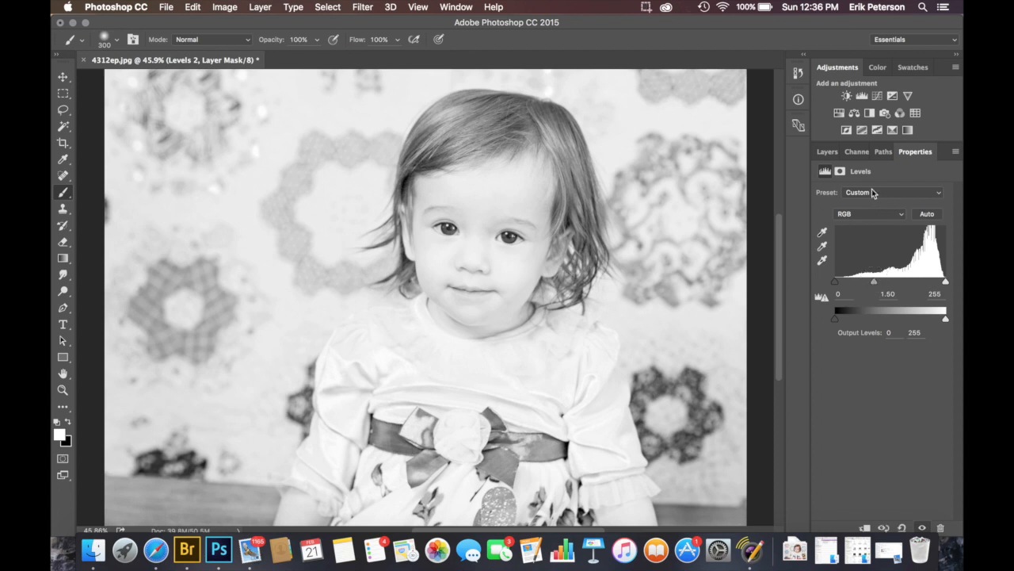
pyautogui.click(826, 151)
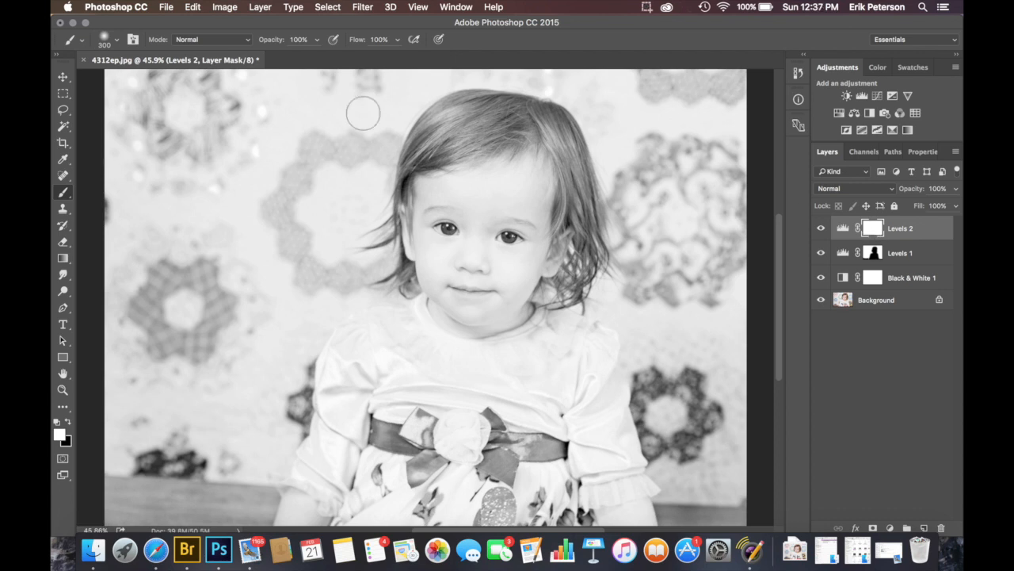
# Step: Fill the Levels 2 mask with black and reactivate the Brush tool
pyautogui.click(192, 7)
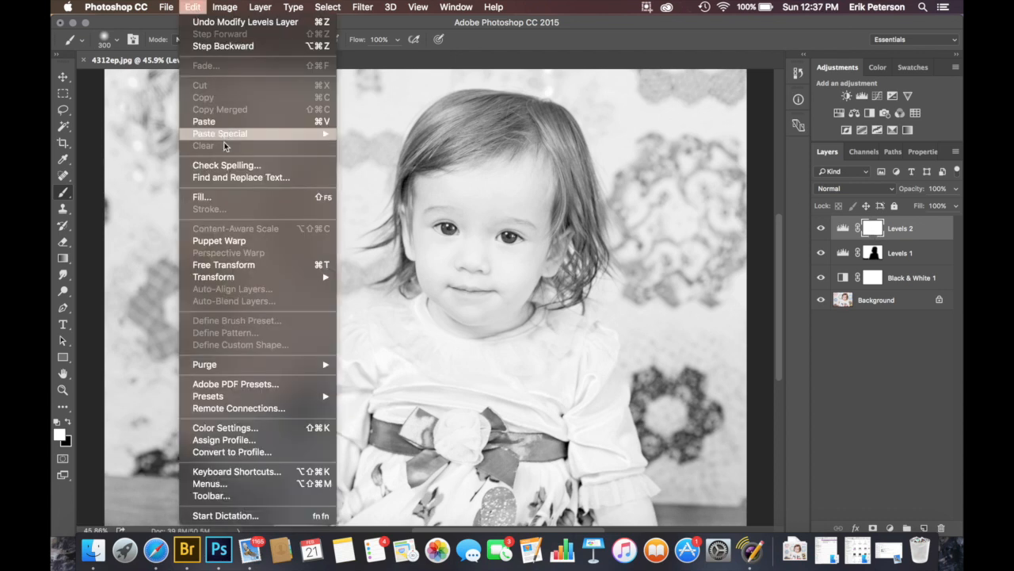
pyautogui.click(226, 196)
pyautogui.click(516, 195)
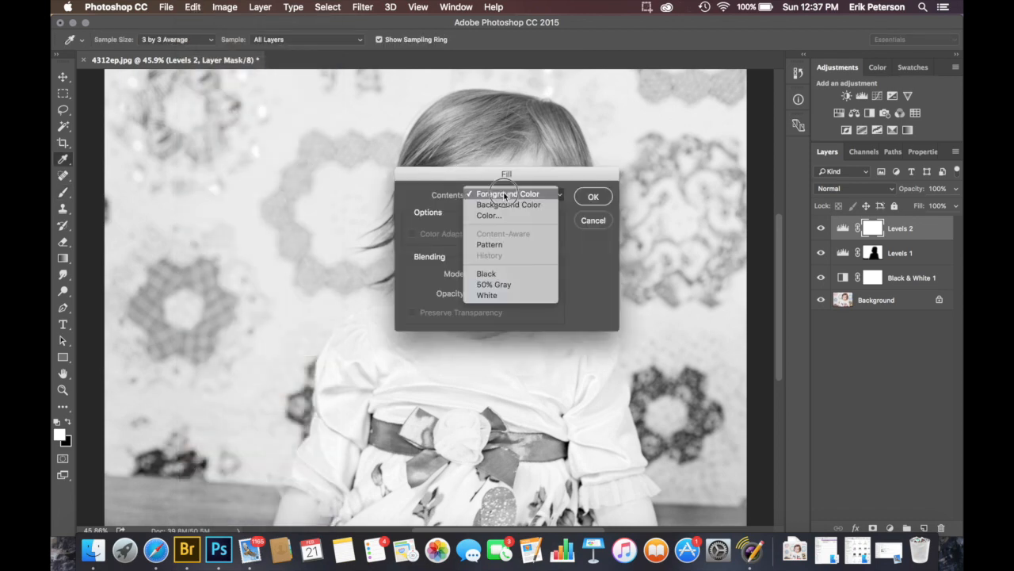
pyautogui.click(496, 271)
pyautogui.click(599, 197)
pyautogui.press('b')
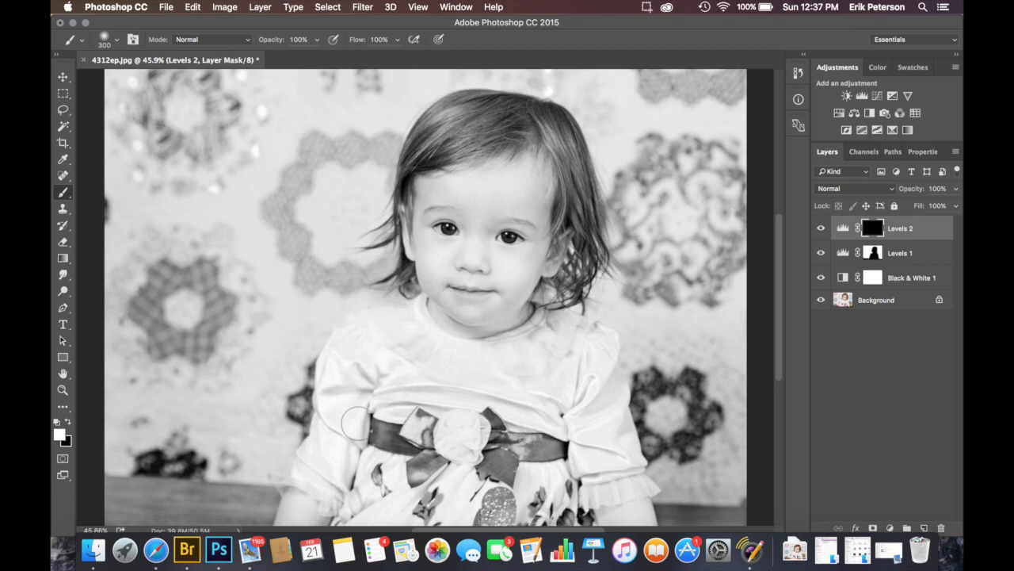
# Step: Paint white over the dress on the Levels 2 mask, correct the mask edges with black, and return the foreground colour to white
pyautogui.moveTo(441, 416)
pyautogui.mouseDown()
pyautogui.moveTo(511, 419)
pyautogui.moveTo(551, 480)
pyautogui.moveTo(570, 440)
pyautogui.moveTo(564, 502)
pyautogui.moveTo(536, 469)
pyautogui.moveTo(406, 509)
pyautogui.moveTo(379, 495)
pyautogui.moveTo(365, 461)
pyautogui.moveTo(530, 503)
pyautogui.moveTo(586, 452)
pyautogui.moveTo(600, 476)
pyautogui.moveTo(622, 481)
pyautogui.moveTo(626, 450)
pyautogui.moveTo(587, 336)
pyautogui.moveTo(554, 380)
pyautogui.moveTo(527, 387)
pyautogui.moveTo(493, 343)
pyautogui.moveTo(513, 358)
pyautogui.moveTo(377, 348)
pyautogui.moveTo(360, 357)
pyautogui.moveTo(335, 449)
pyautogui.moveTo(344, 461)
pyautogui.moveTo(328, 462)
pyautogui.moveTo(303, 506)
pyautogui.mouseUp()
pyautogui.press('x')
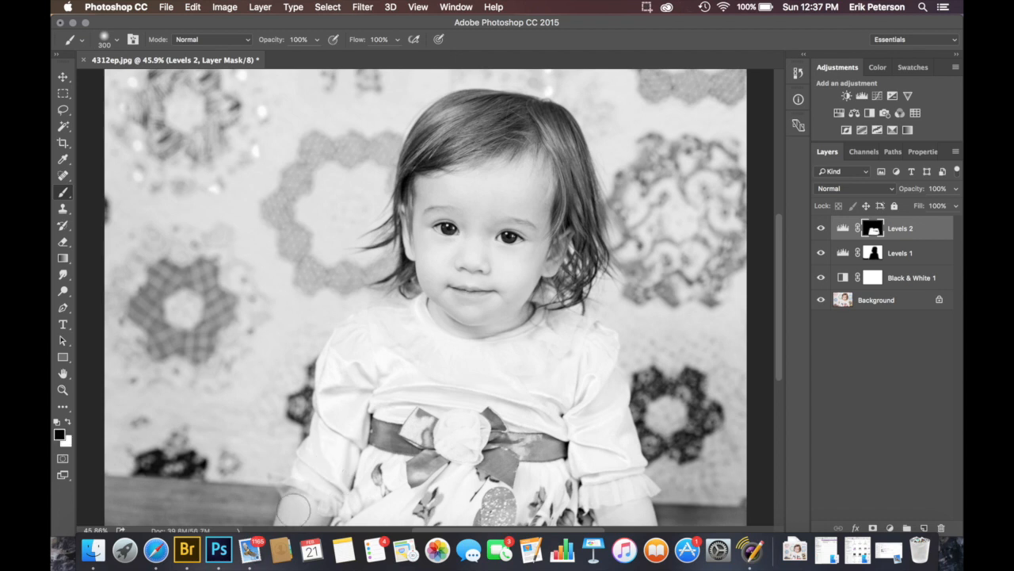
pyautogui.press('x')
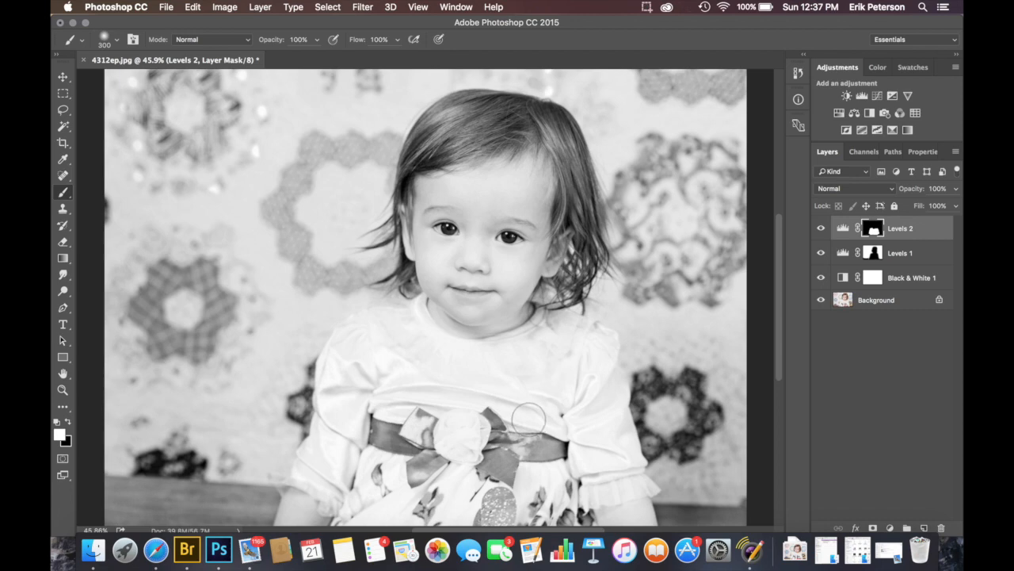
# Step: Hide all three adjustment layers to view the colour original, and show Black & White 1, Levels 1 and Levels 2 again one by one
pyautogui.moveTo(821, 235); pyautogui.dragTo(822, 287)
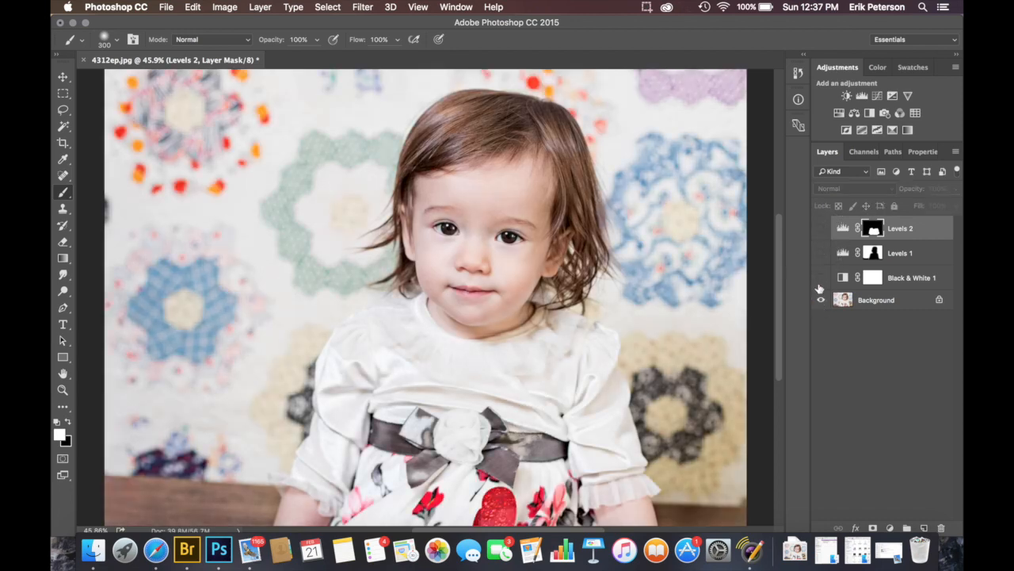
pyautogui.click(821, 278)
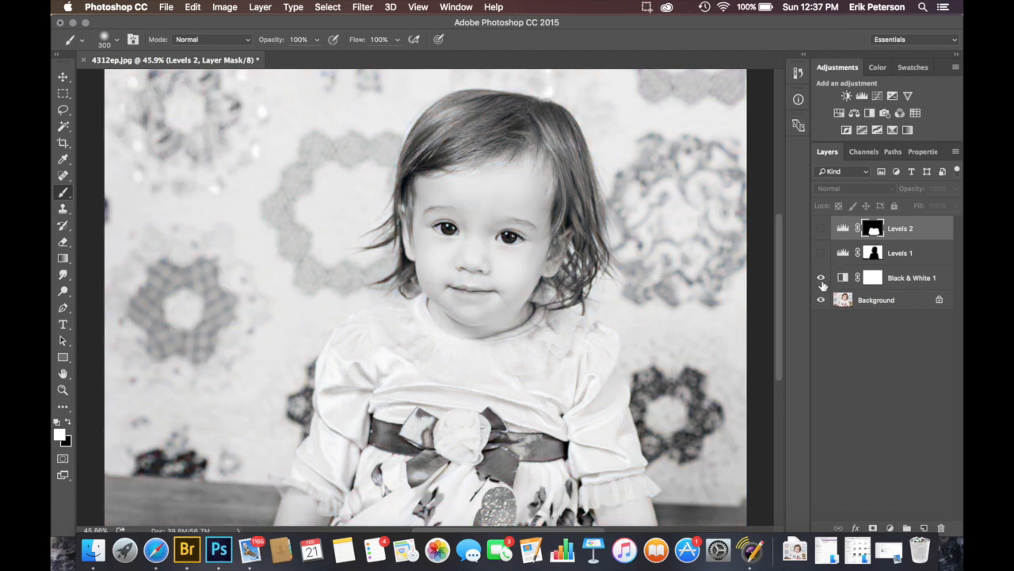
pyautogui.click(821, 254)
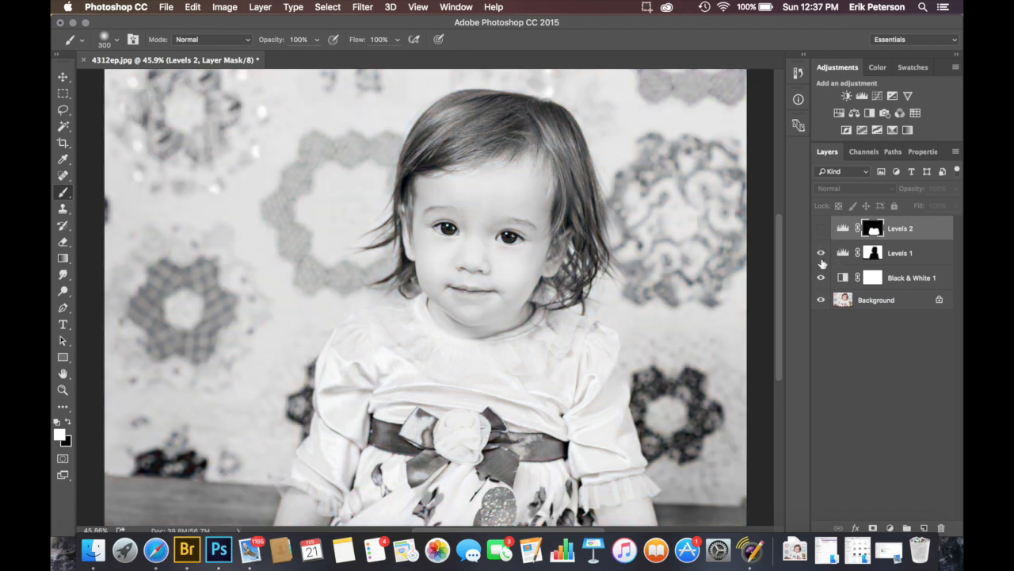
pyautogui.click(822, 229)
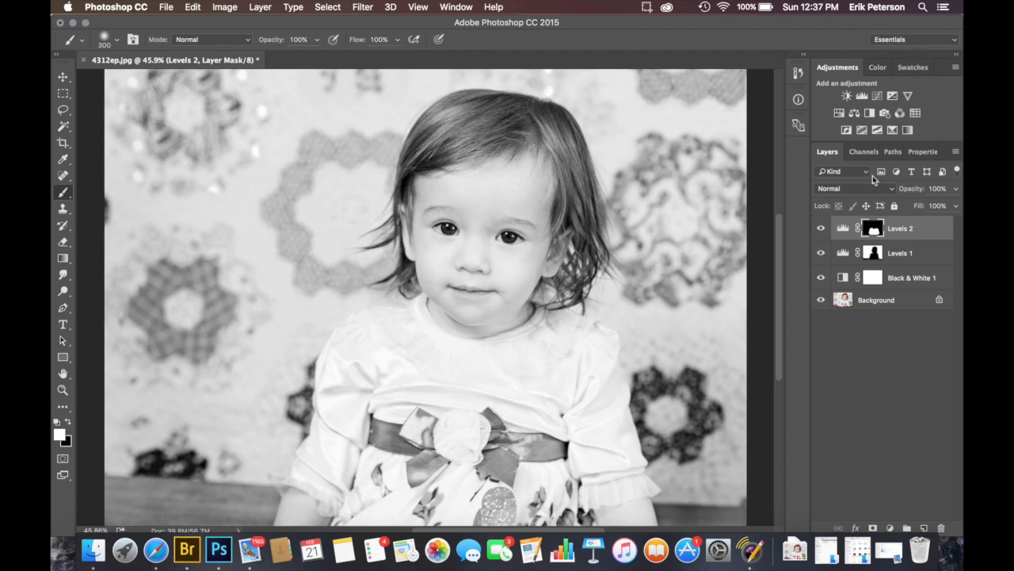
# Step: Add a third Levels adjustment on top, darken its midtones to 0.85, and return to the layer list
pyautogui.click(876, 132)
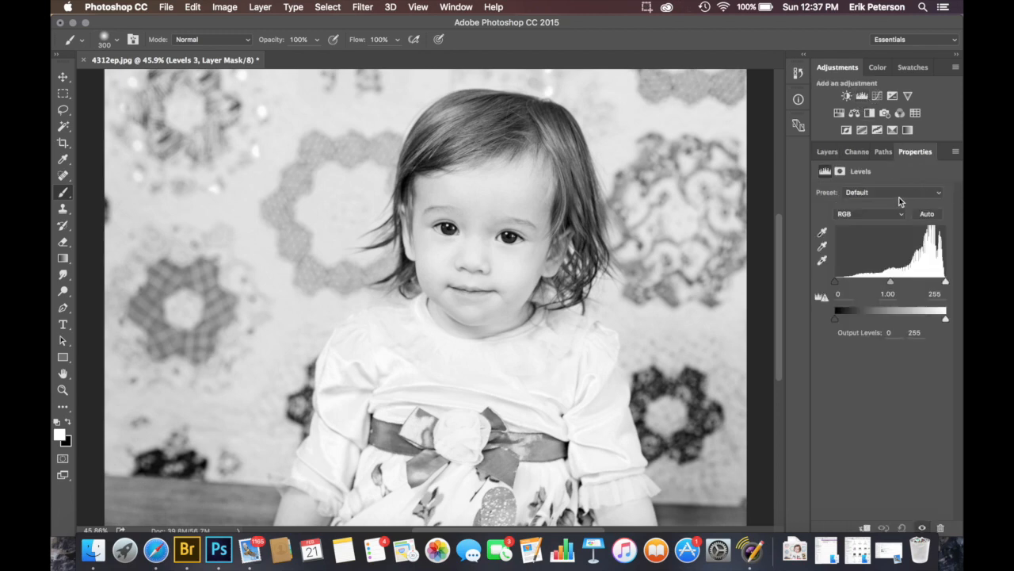
pyautogui.moveTo(889, 287); pyautogui.dragTo(897, 284)
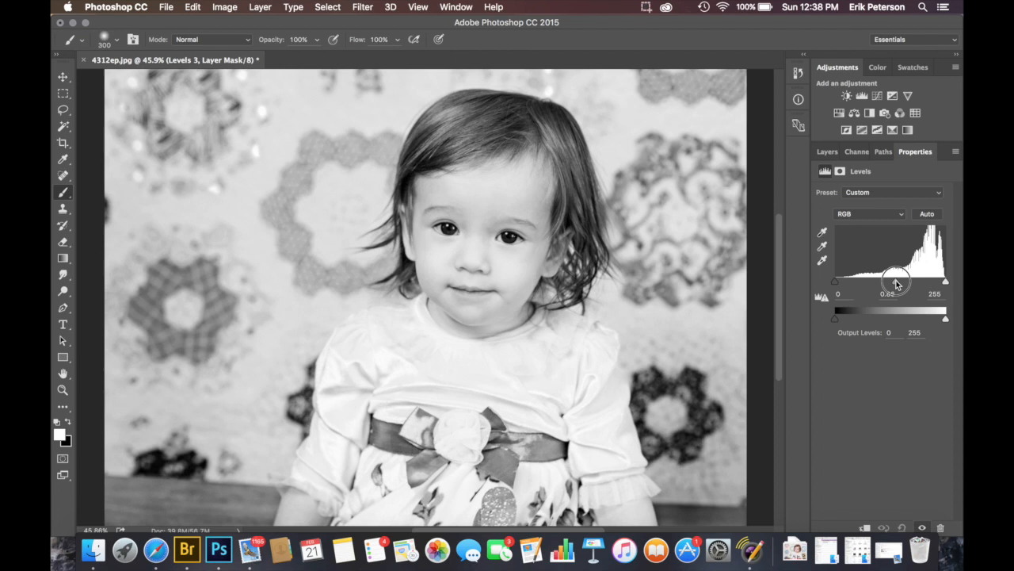
pyautogui.click(828, 152)
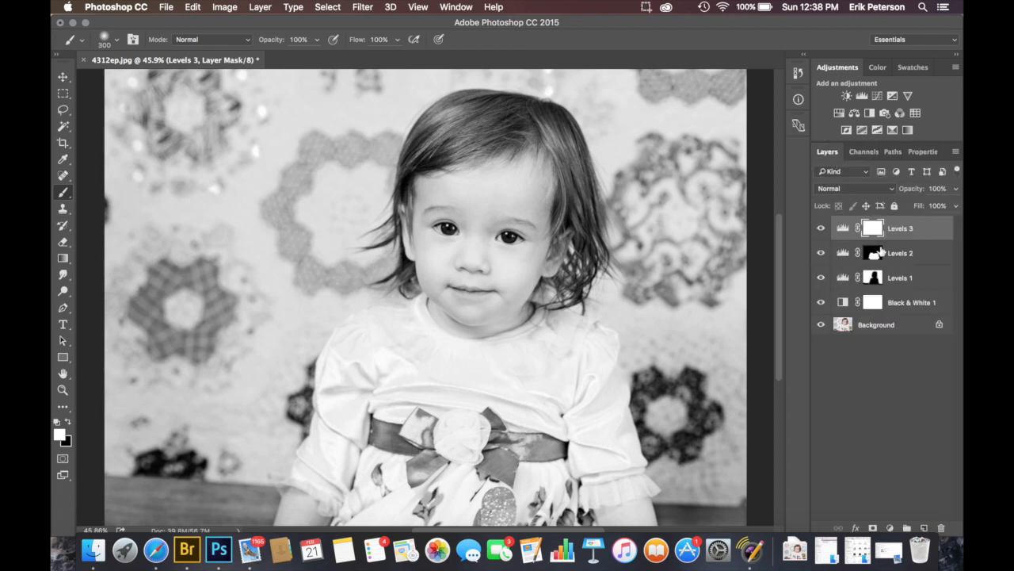
# Step: Fill the Levels 3 mask with black at 100% opacity and reactivate the Brush tool
pyautogui.click(191, 8)
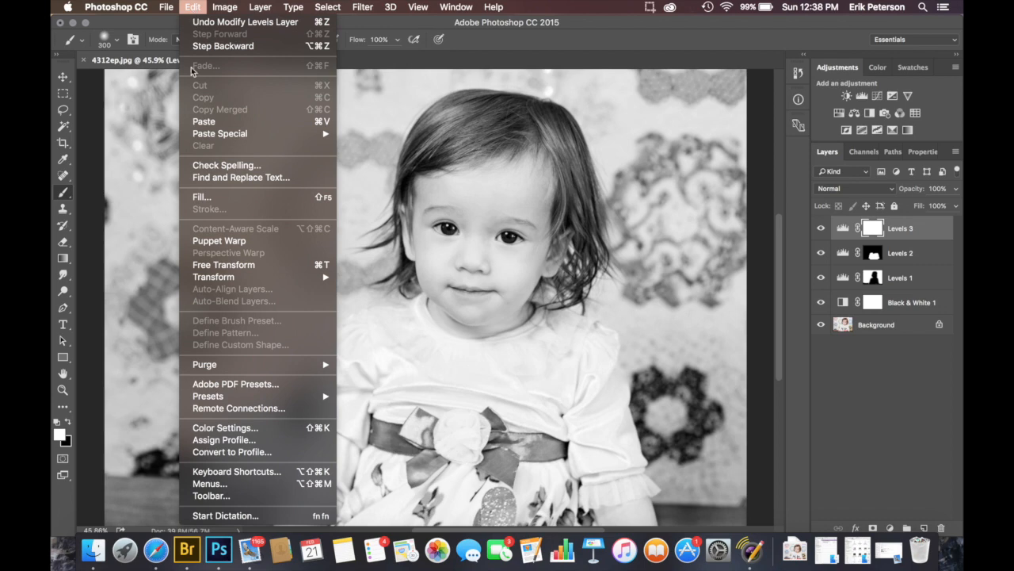
pyautogui.click(203, 197)
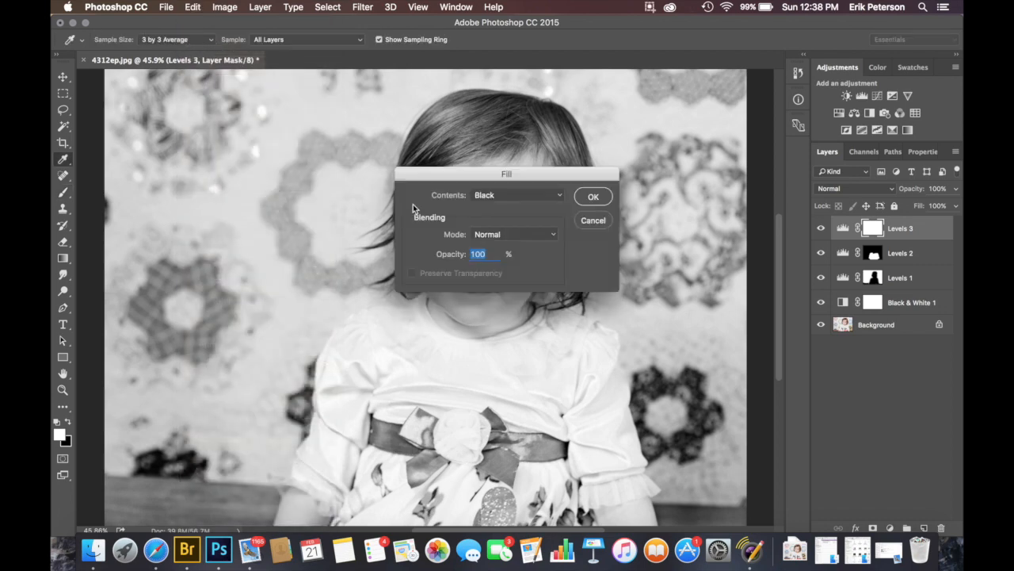
pyautogui.click(594, 197)
pyautogui.press('b')
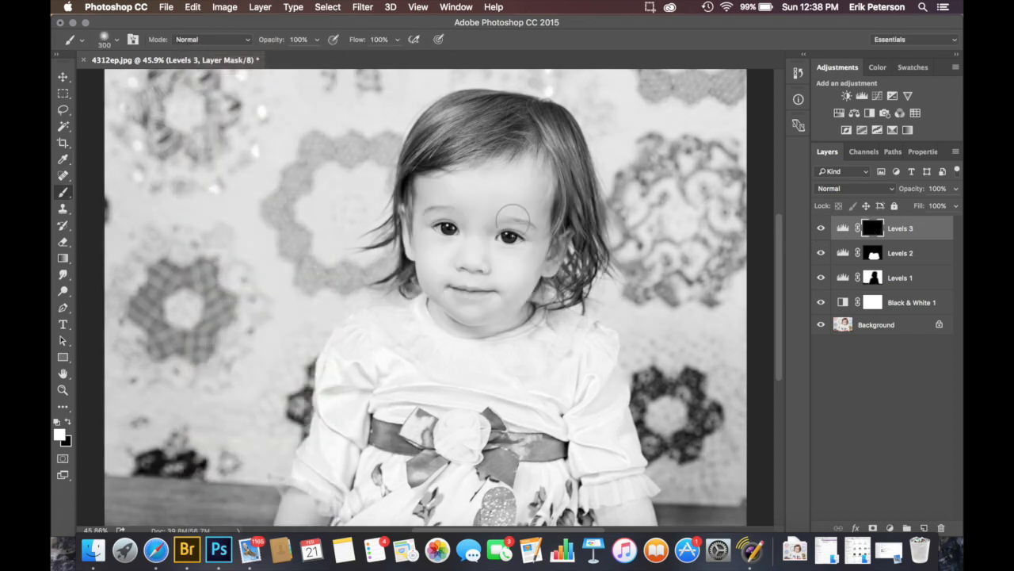
# Step: Paint white over the child's hair on the Levels 3 mask, reducing the brush to size 80 for the strands beside the face
pyautogui.moveTo(503, 131)
pyautogui.mouseDown()
pyautogui.moveTo(464, 136)
pyautogui.moveTo(487, 129)
pyautogui.moveTo(487, 117)
pyautogui.mouseUp()
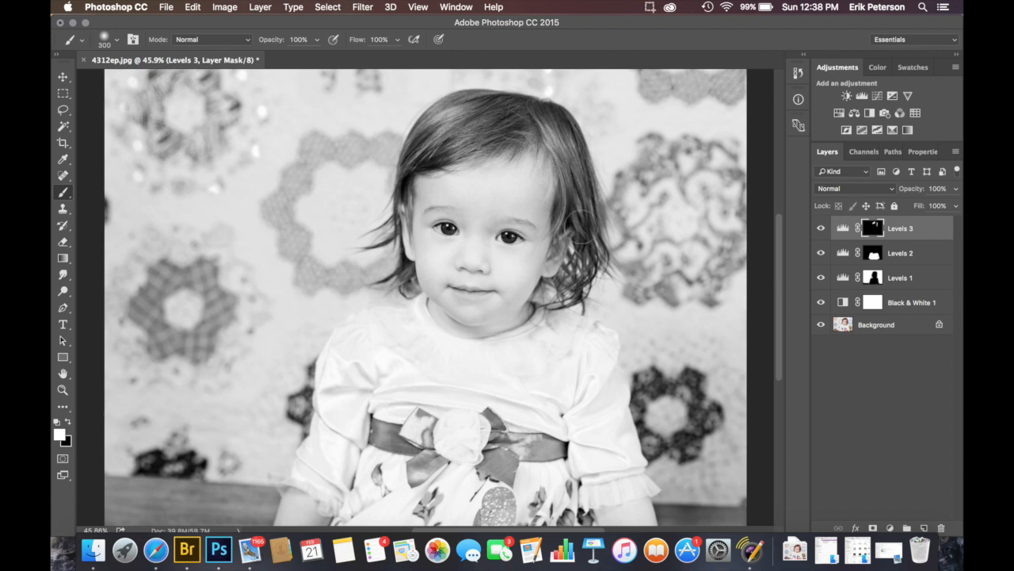
pyautogui.press('[')
pyautogui.press('[')
pyautogui.moveTo(406, 263); pyautogui.dragTo(401, 272)
# Step: Compare the hair with Levels 3 hidden and shown, ending with the layer visible and black as the foreground colour
pyautogui.click(822, 229)
pyautogui.click(821, 229)
pyautogui.click(822, 229)
pyautogui.click(822, 229)
pyautogui.click(822, 229)
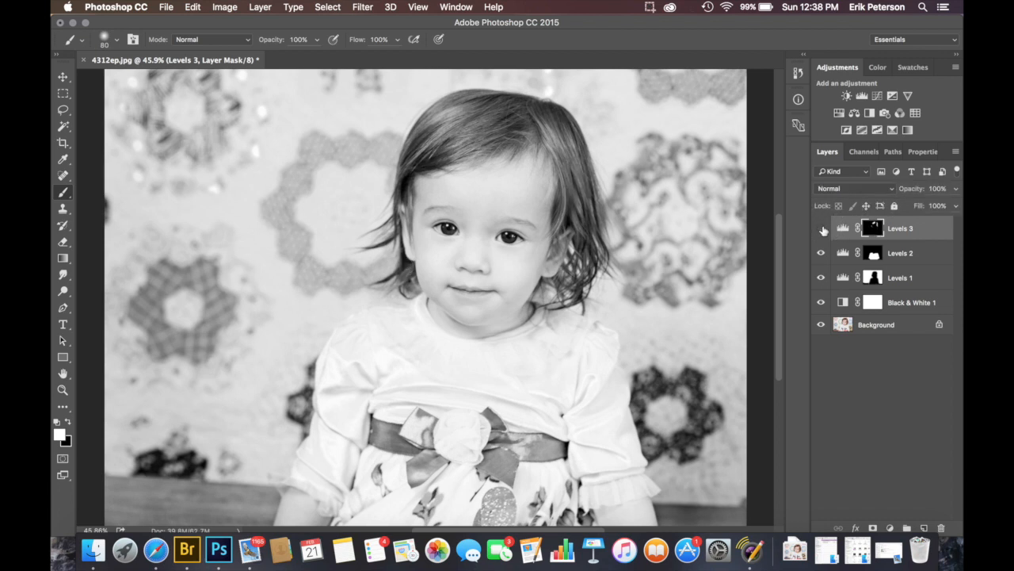
pyautogui.press('x')
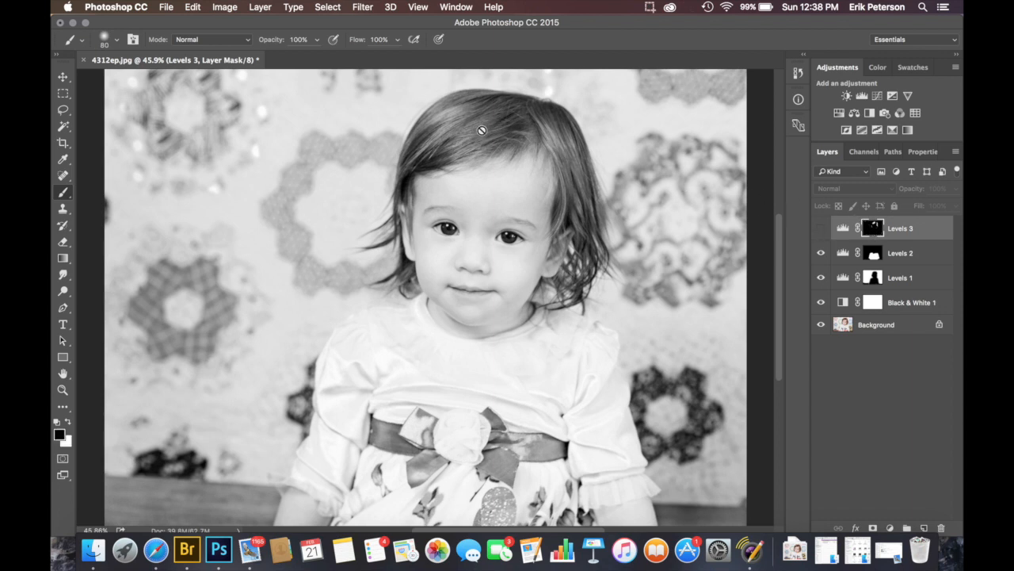
pyautogui.click(822, 229)
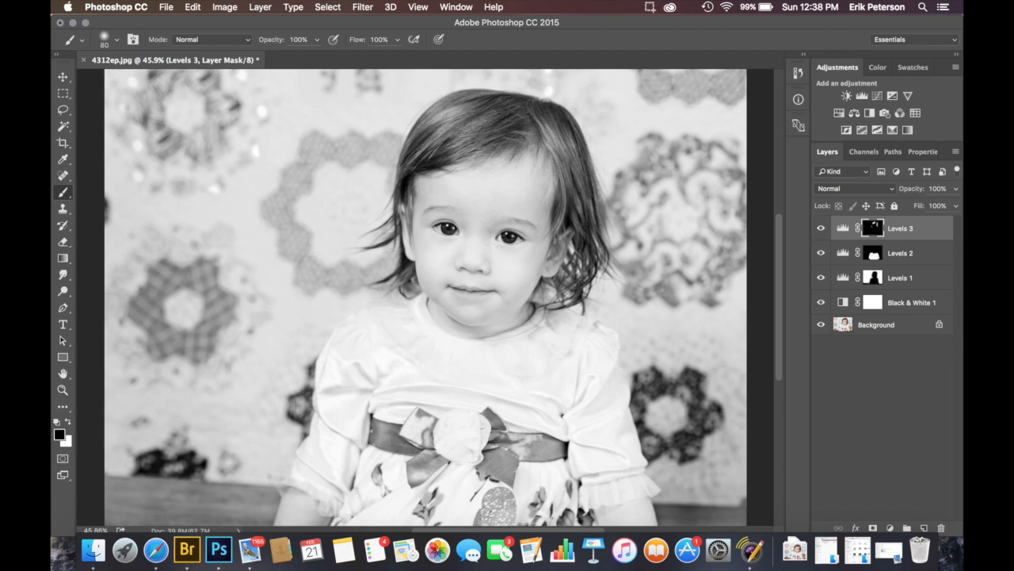
pyautogui.click(821, 228)
pyautogui.click(821, 229)
# Step: Flatten the image into a single layer
pyautogui.click(955, 152)
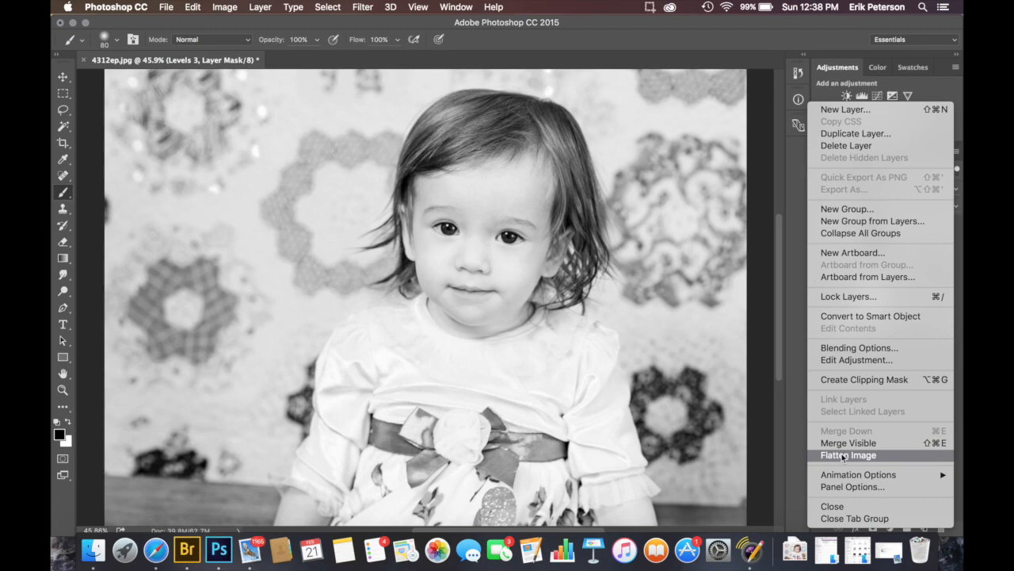